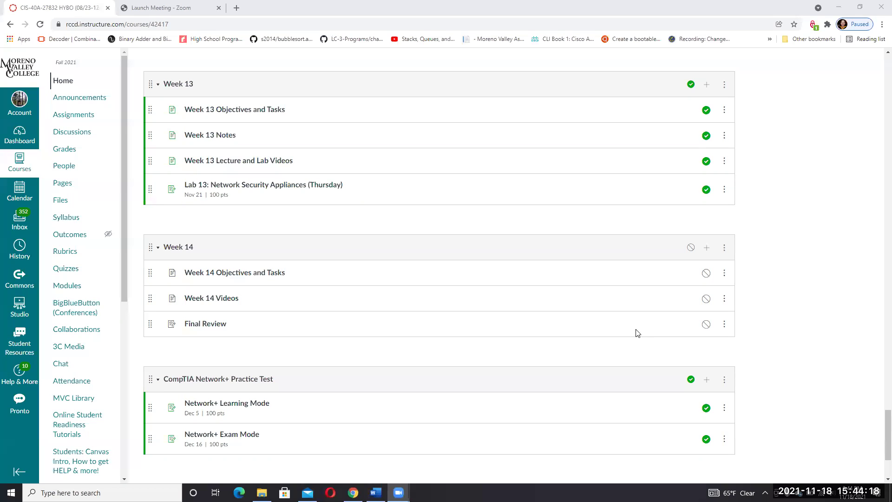
- Switch from the Canvas modules page to the CIS40A Lab 13 Word document
key("alt+Tab")
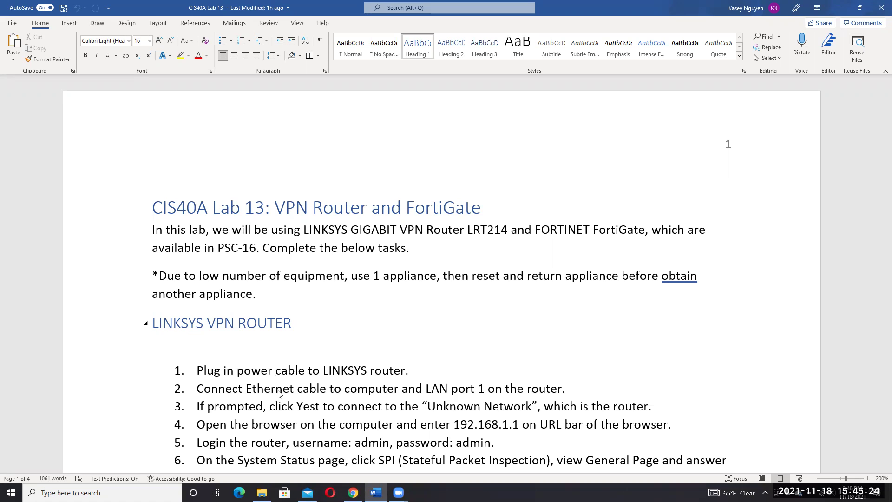
- Place the cursor in step 6 of the handout, then switch to a new Edge tab
left_click(245, 467)
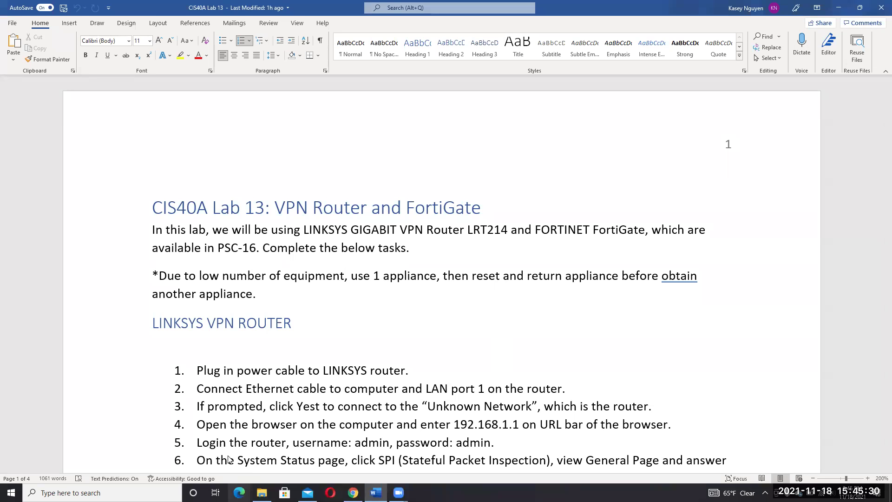
key("alt+Tab")
- Load 192.168.1.1 in Edge to reach the Linksys LRT214 router login page
type("19")
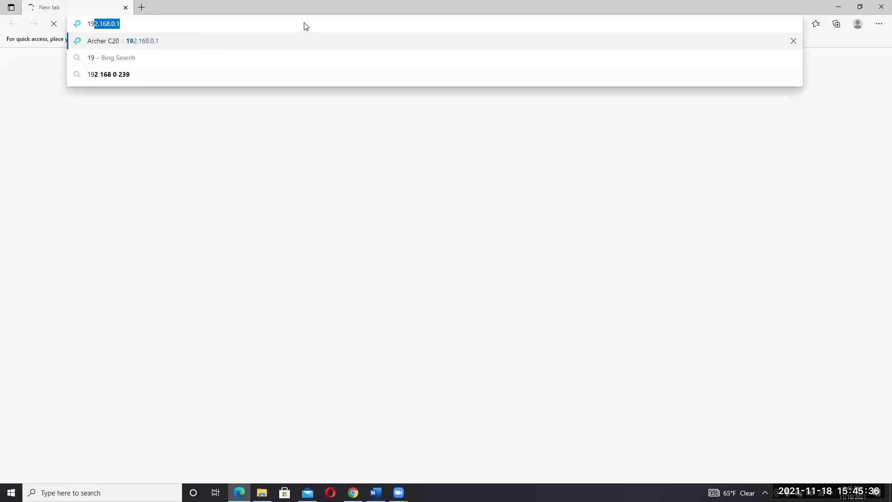
type("2.168.1.1")
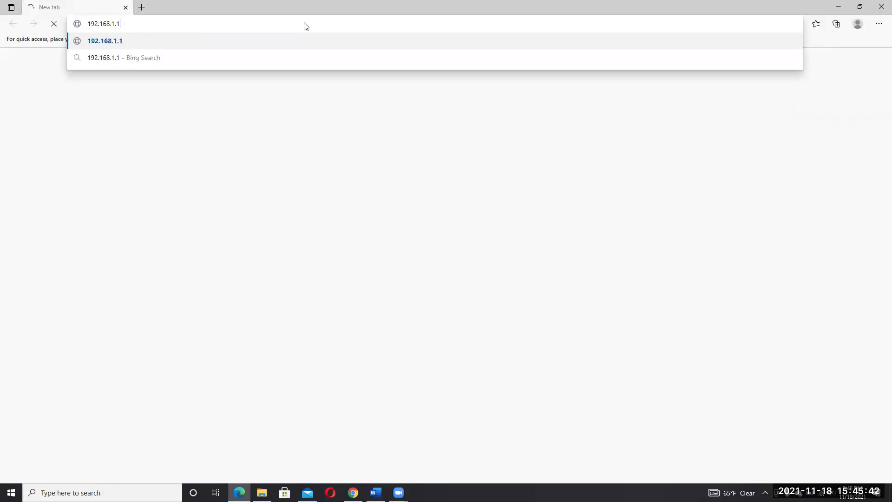
key("Return")
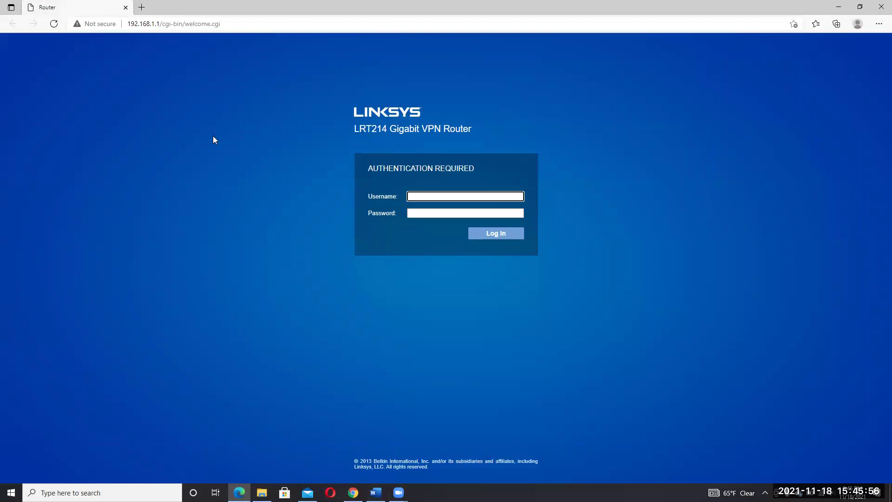
left_click(376, 492)
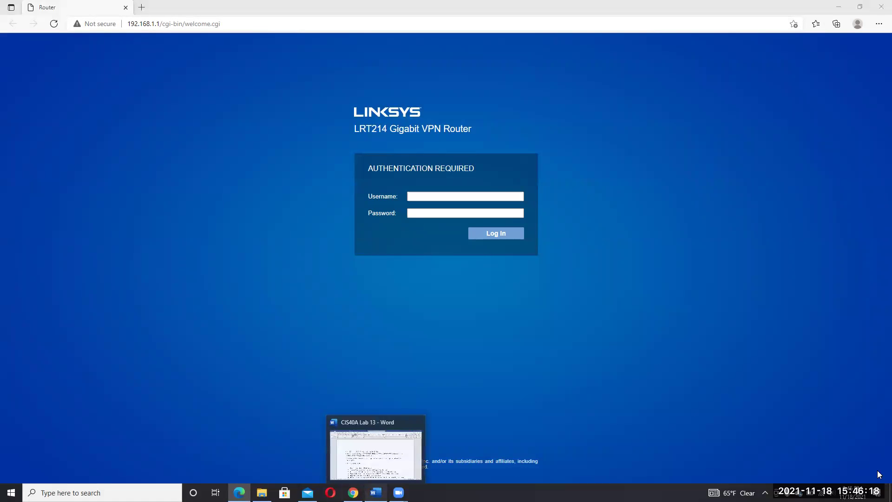
- Return to the Lab 13 handout and select the address 192.168.1.1 in step 4
key("alt+Tab")
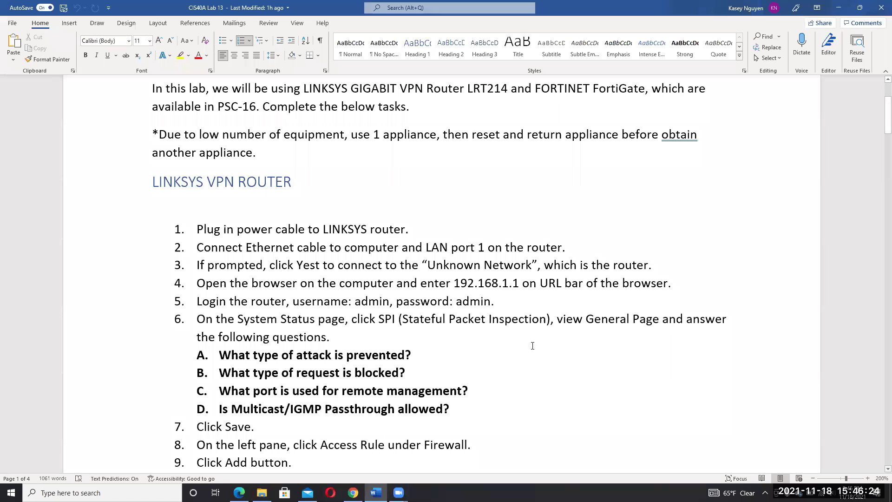
key("ctrl+shift+Right")
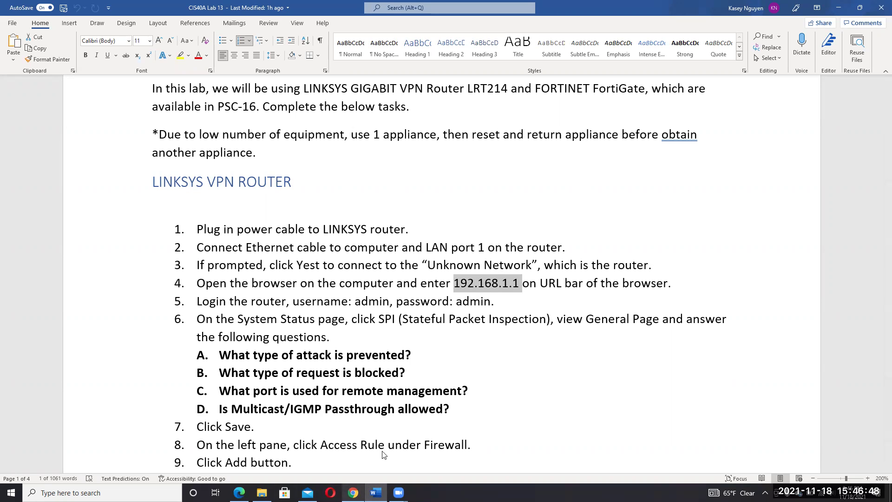
- Switch back to the Edge window showing the Linksys LRT214 login page
key("alt+Tab")
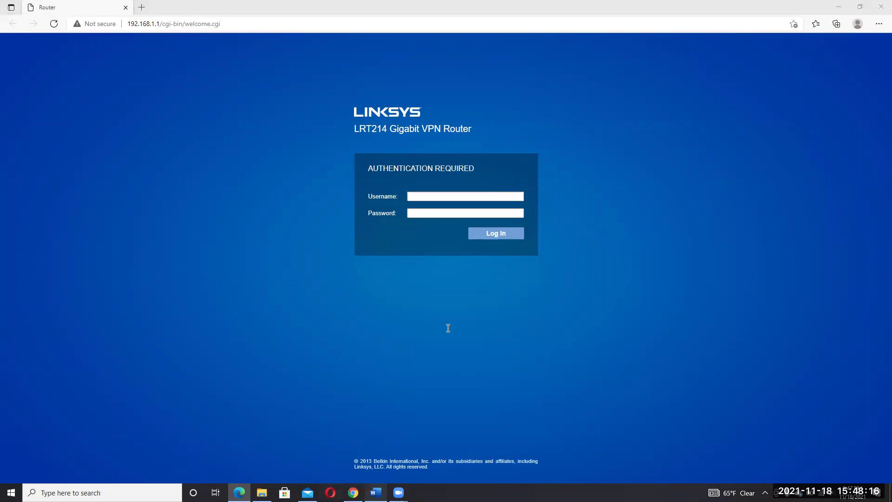
- Switch back to the CIS40A Lab 13 handout in Word
key("alt+Tab")
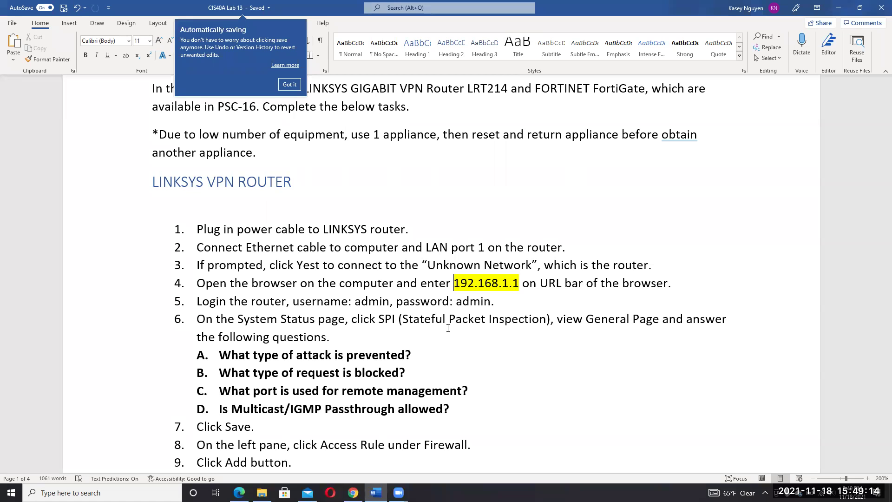
- Dismiss the automatic saving tip and return to the Linksys login page in Edge
key("Down")
key("Down")
key("Down")
key("Down")
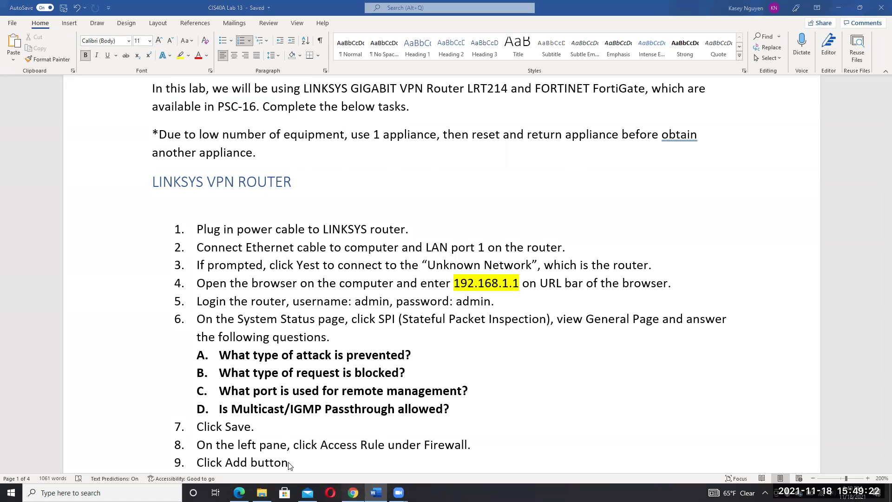
key("alt+Tab")
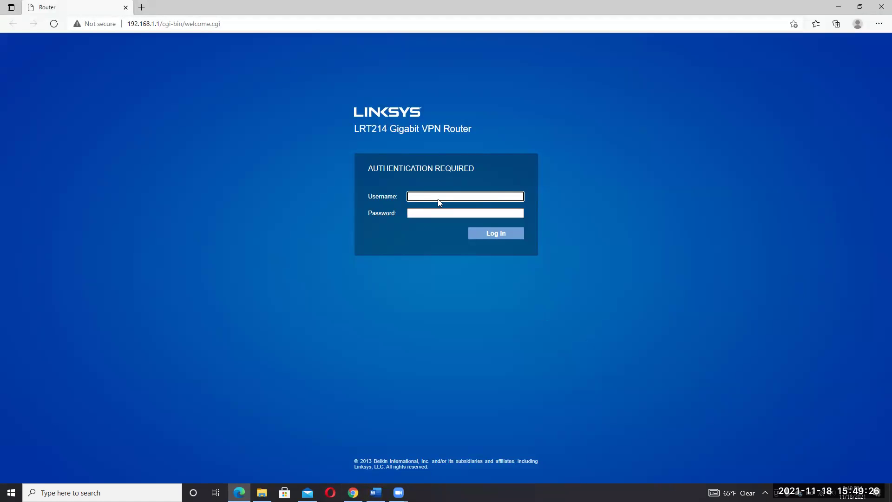
- Sign in to the router as admin with its password to open System Status
key("Tab")
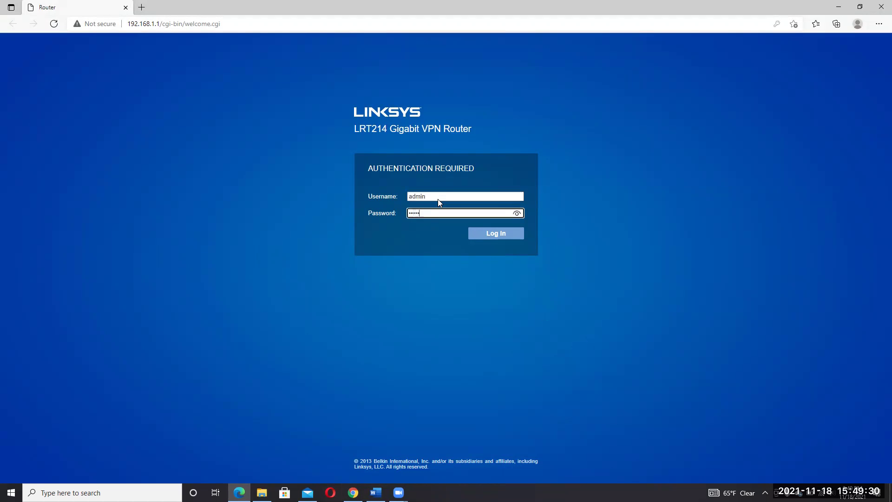
key("Return")
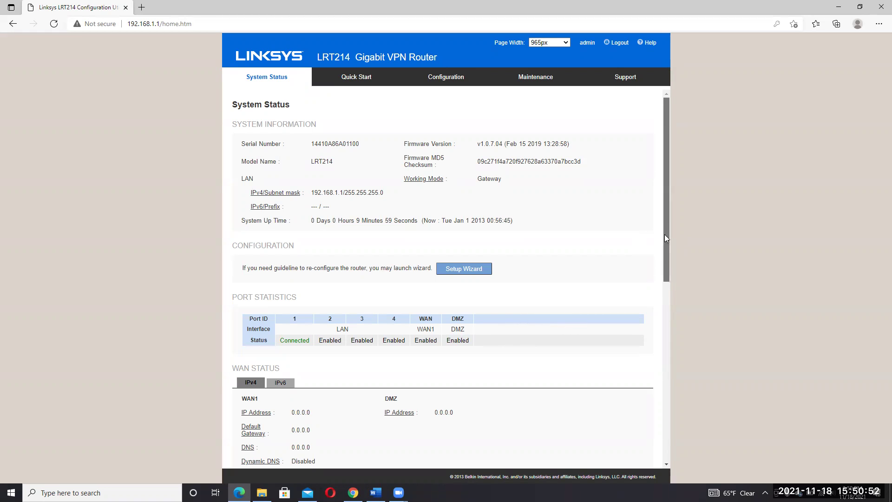
- Scroll System Status down to the Firewall and VPN Setting Status sections
scroll(663, 251, "down", 1)
scroll(661, 283, "down", 3)
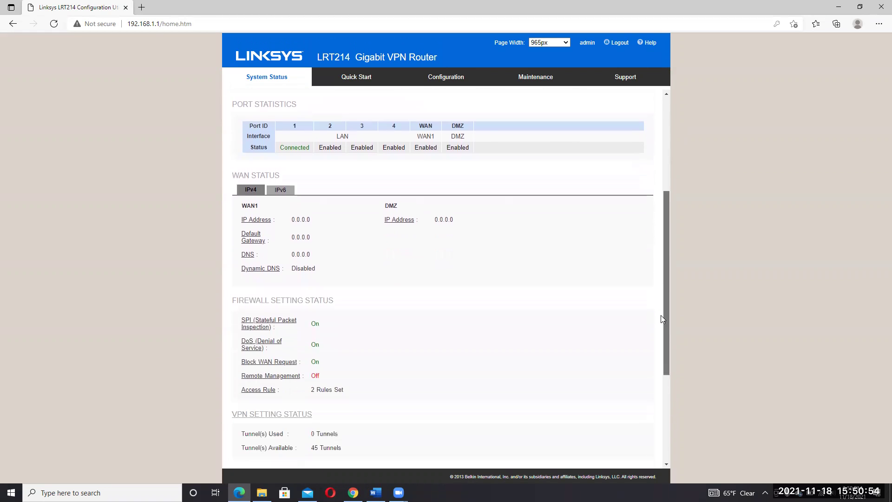
scroll(658, 357, "down", 2)
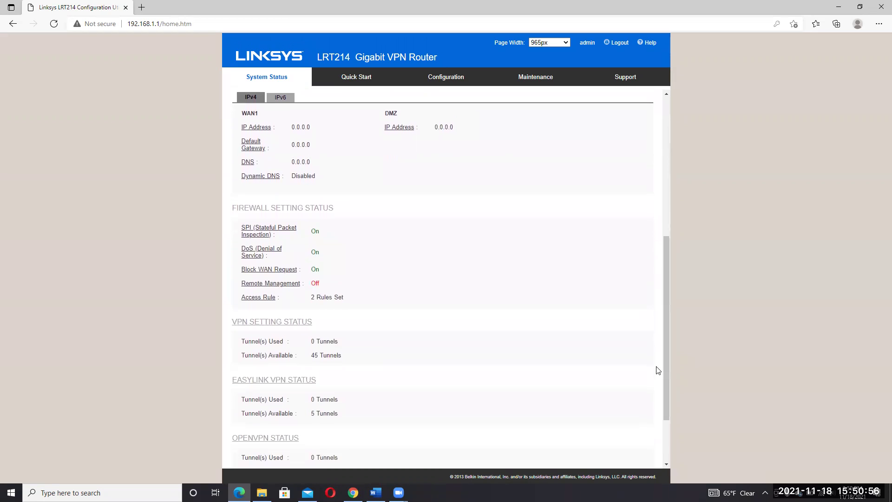
left_click(375, 493)
- Zoom the System Status page to 125% to read the firewall and VPN tunnel details
scroll(256, 317, "up", 2)
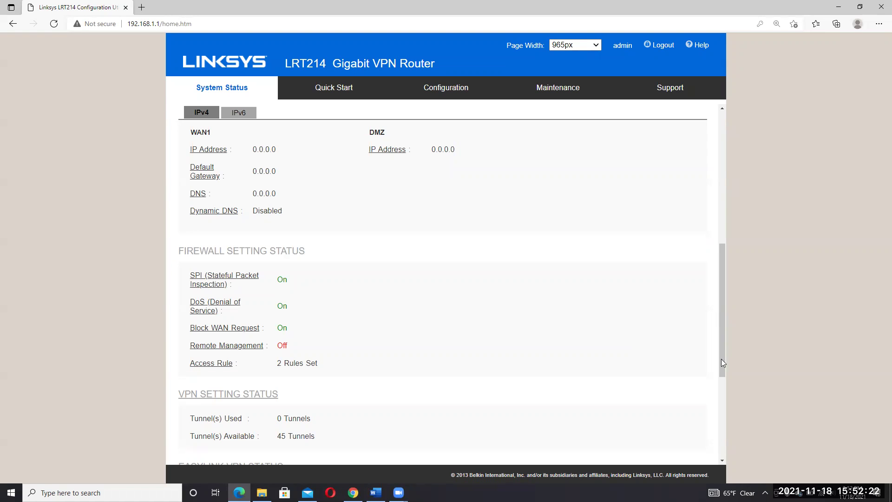
- Scroll the System Status page down to the EasyLink VPN and OpenVPN status sections (0 of 5 tunnels each)
left_click_drag(722, 362, 714, 416)
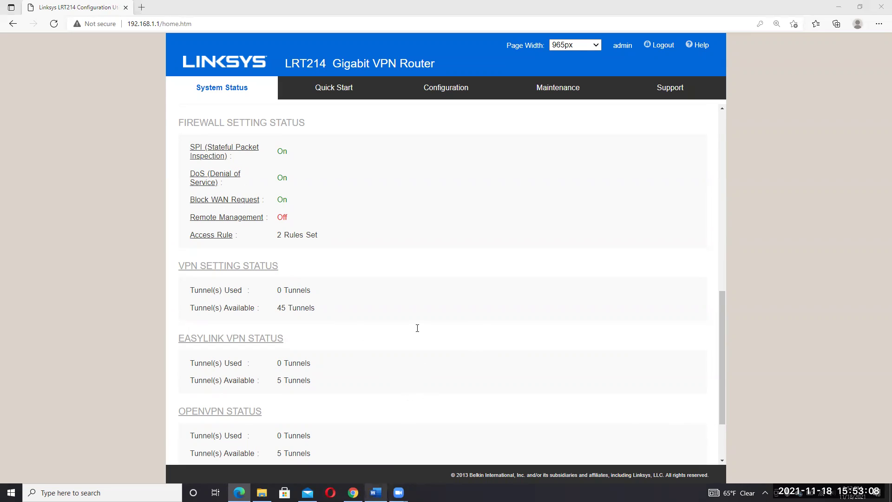
- In the Word lab handout, answer question B with 'WAN request' in red font
key("alt+Tab")
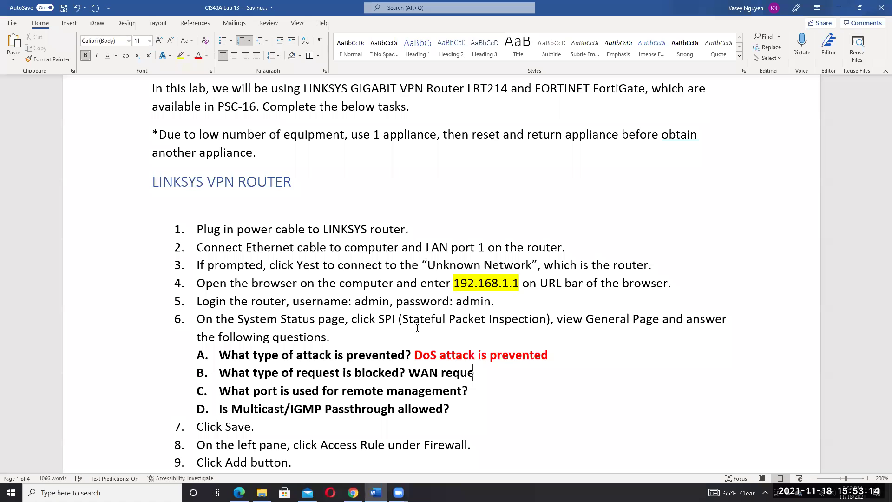
type("st")
key("ctrl+shift+Left")
key("ctrl+shift+Left")
key("F4")
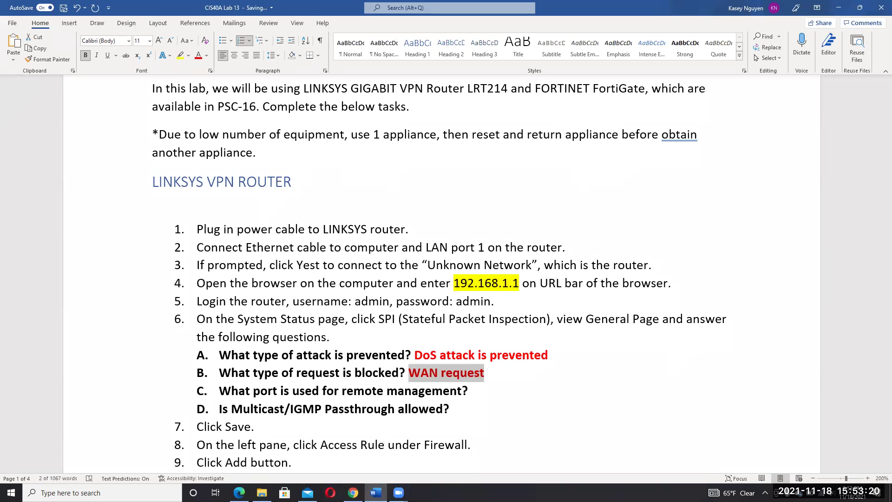
left_click(388, 321)
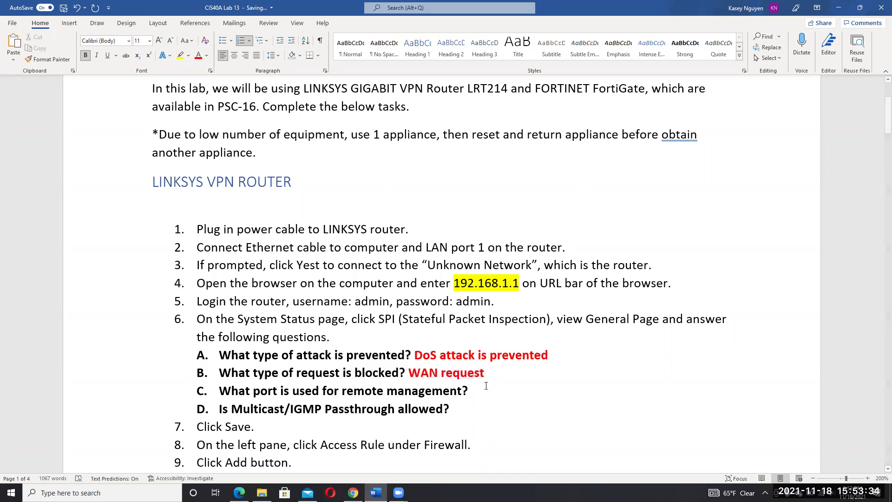
key("alt+Tab")
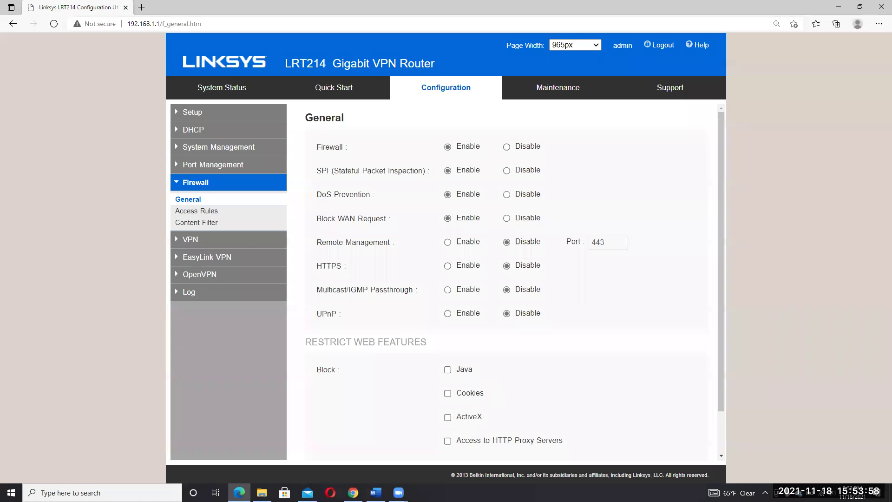
- Verify on the Firewall General page that Multicast/IGMP Passthrough is disabled
key("alt+Tab")
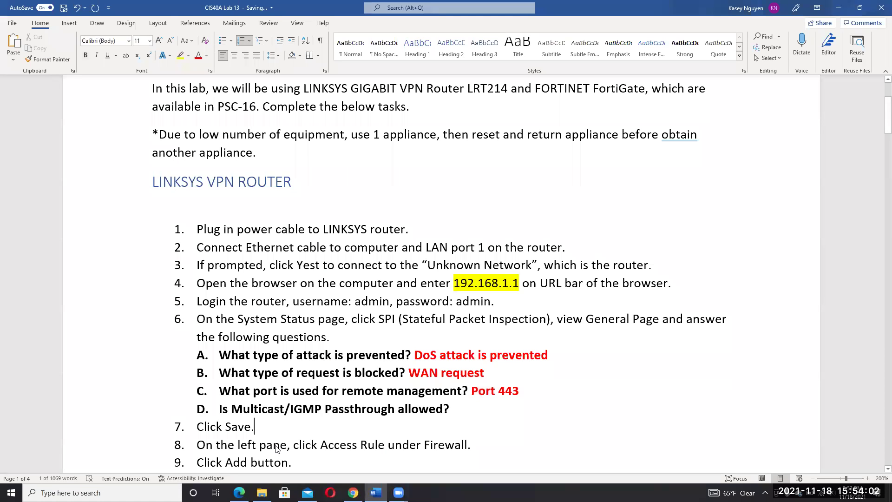
key("alt+Tab")
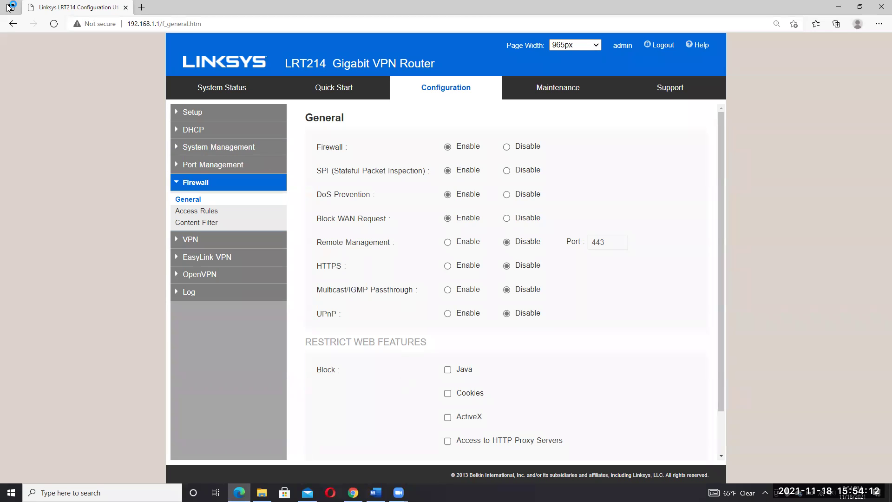
key("alt+Left")
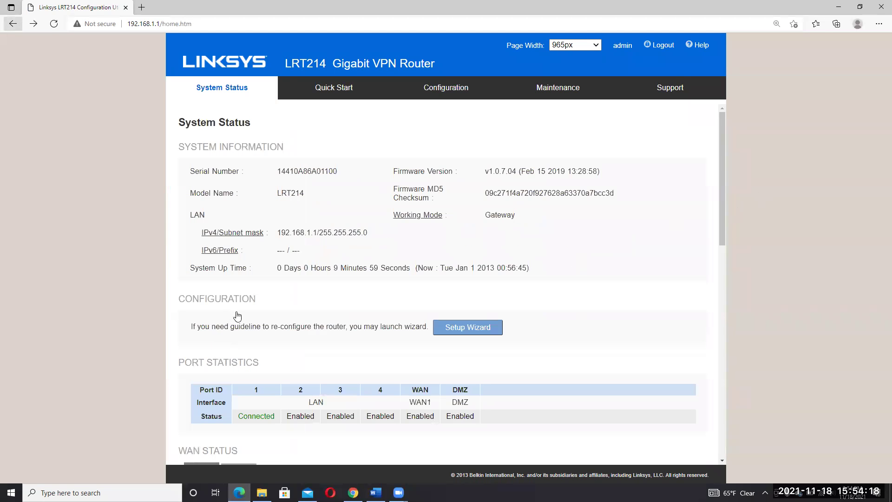
scroll(505, 224, "down", 6)
key("alt+Right")
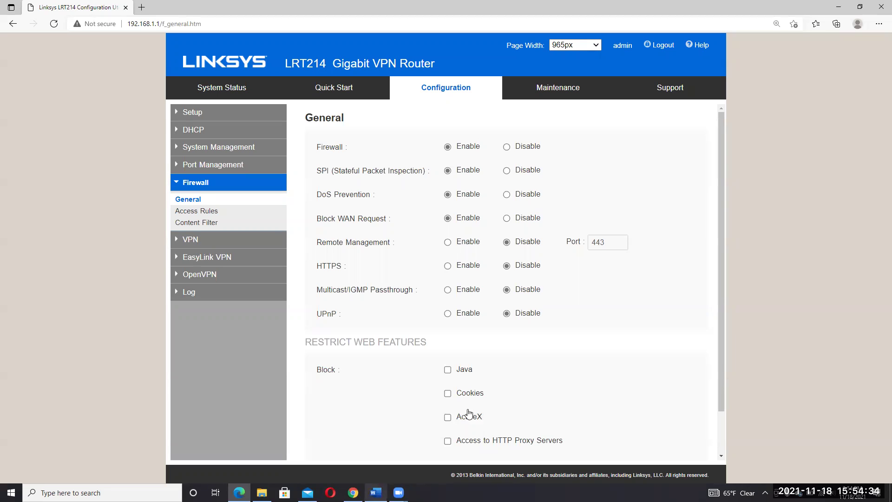
- Record 'No' as the answer to question D in the Word handout
key("alt+Tab")
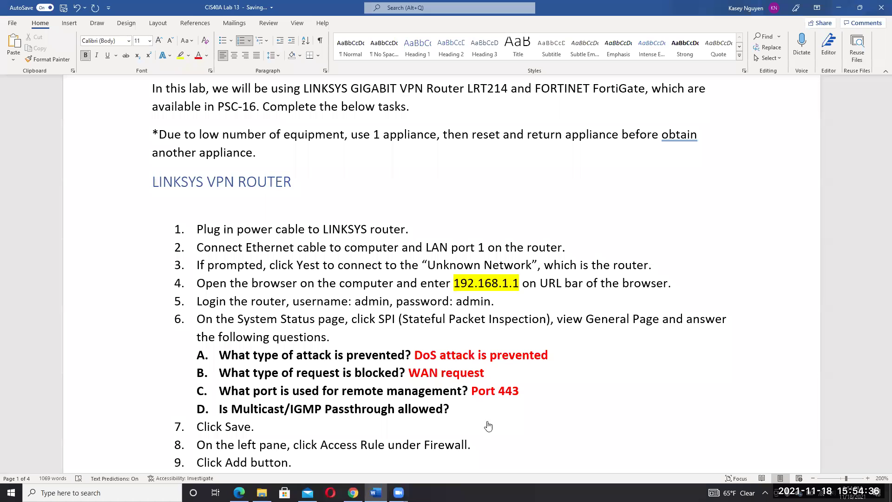
type("No")
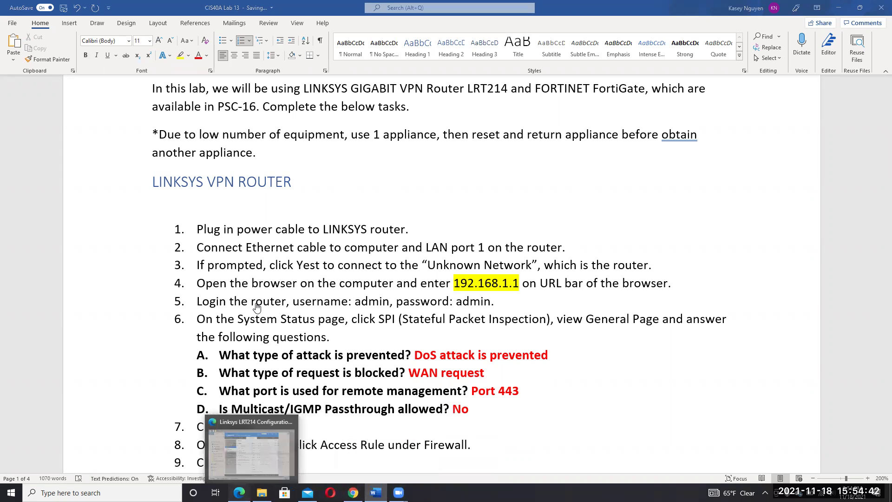
key("alt+Tab")
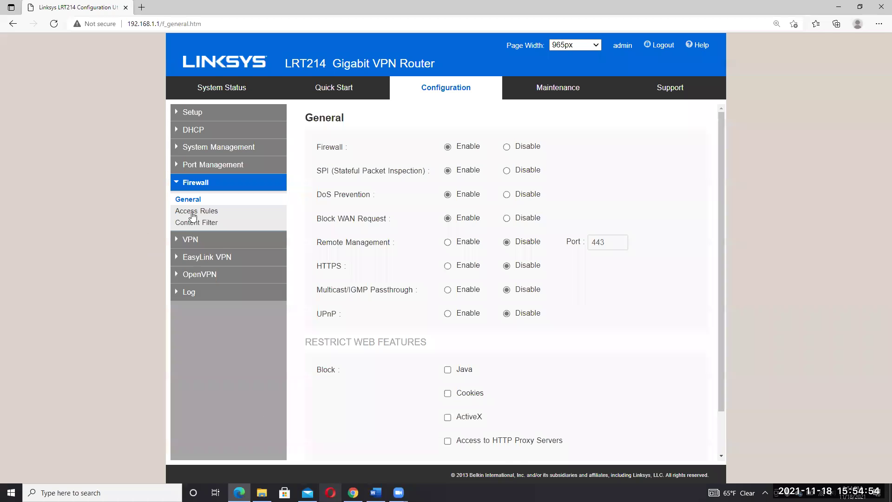
- Open the router's Firewall Access Rules list, then bring the Lab 13 handout back up in Word
key("alt+Tab")
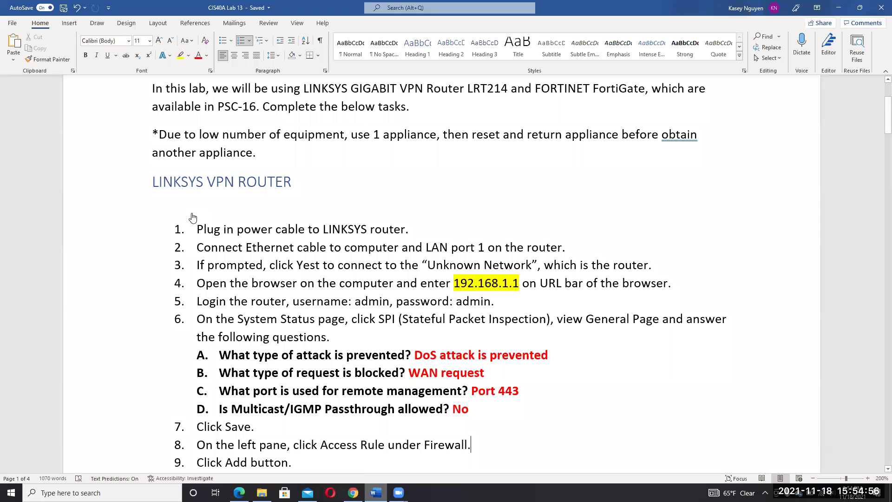
key("alt+Tab")
left_click(192, 213)
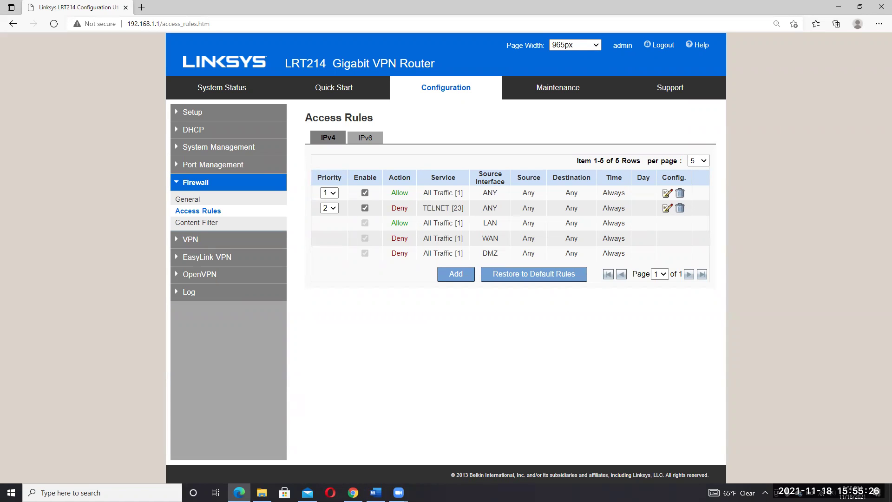
left_click(375, 493)
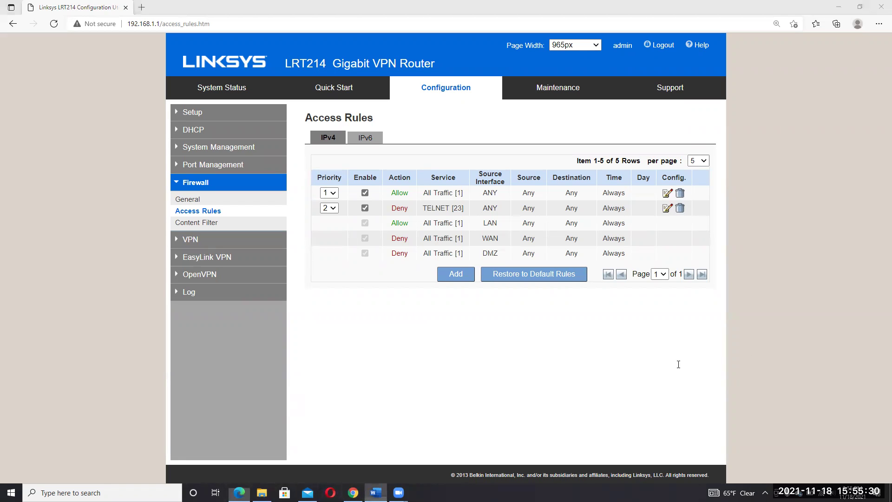
key("alt+Tab")
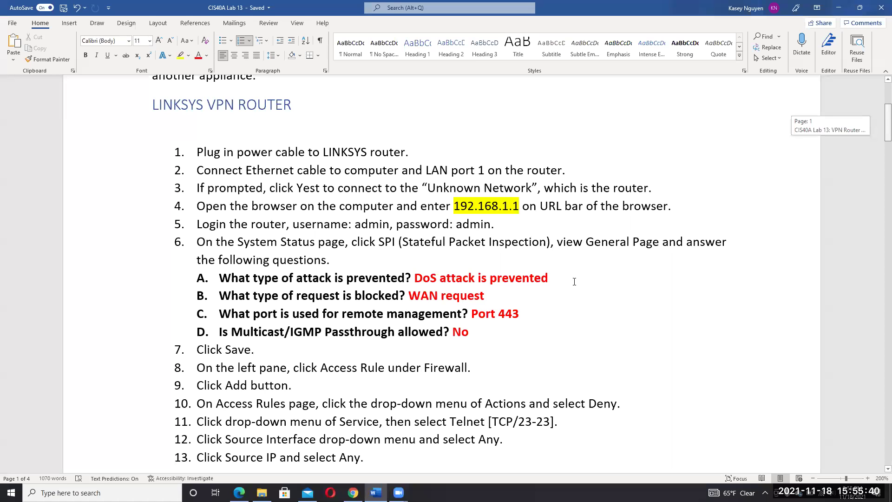
- Add a new firewall access rule on the Access Rules page with Action set to Deny
scroll(574, 282, "down", 3)
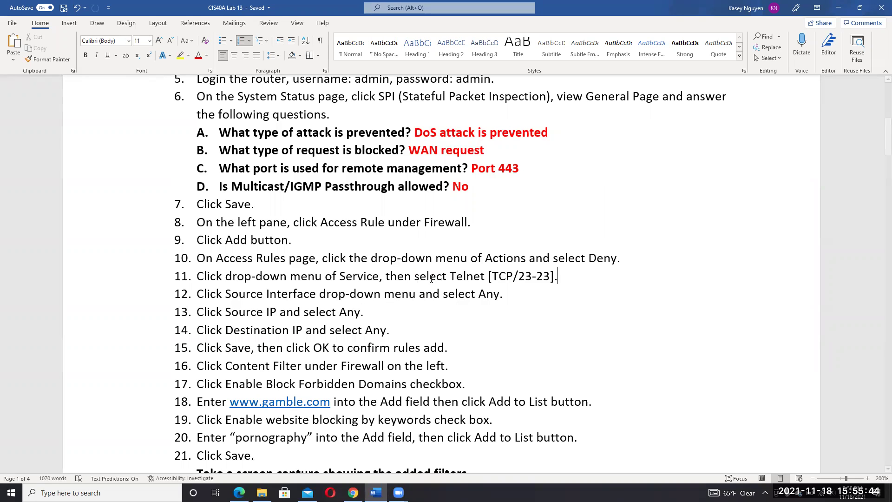
key("alt+Tab")
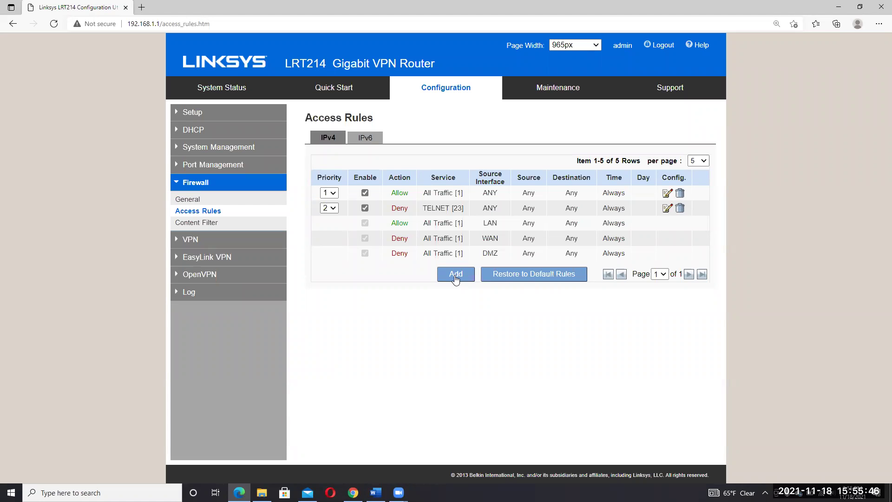
left_click(455, 274)
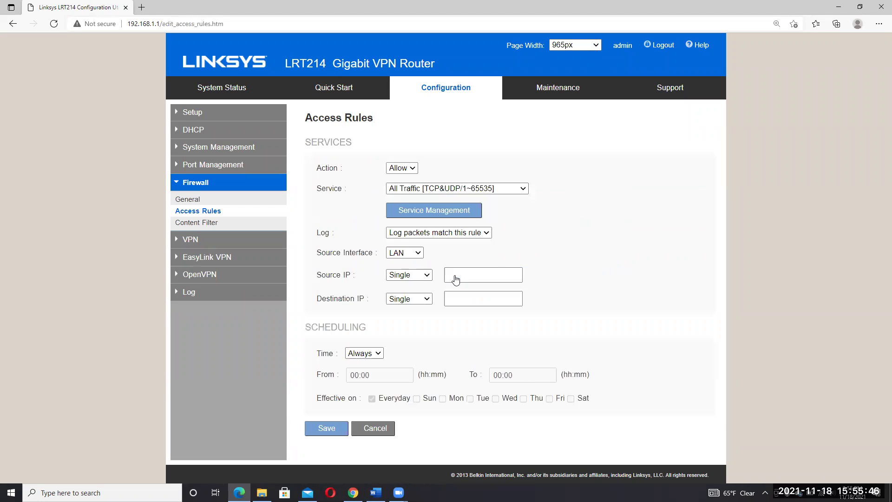
left_click(326, 428)
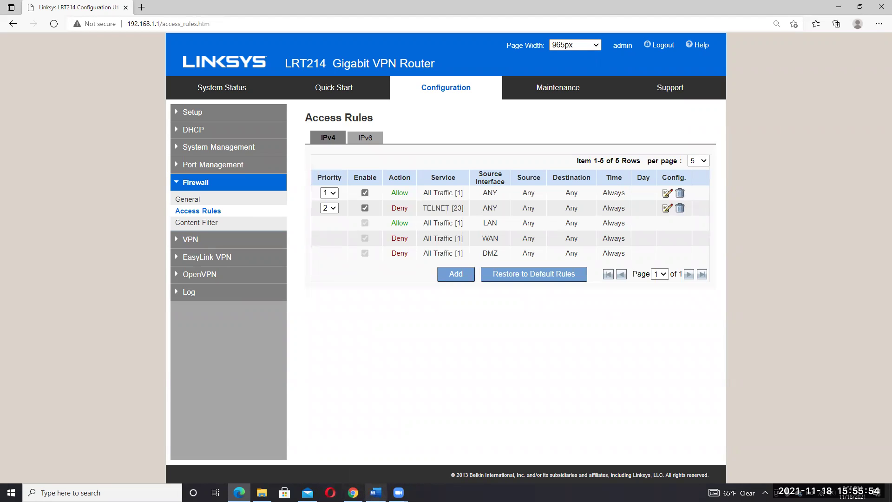
left_click(375, 492)
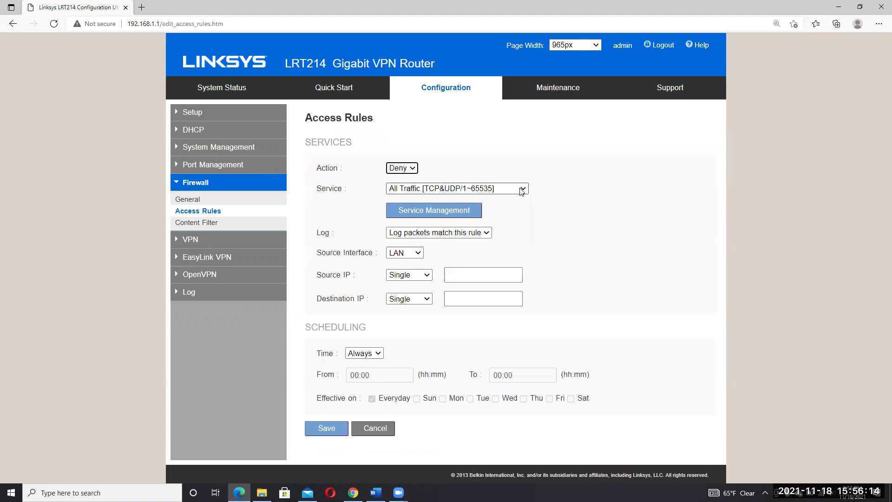
- Set the new Deny rule's Service to TELNET [TCP/23~23] and bring back the Word handout
left_click(521, 190)
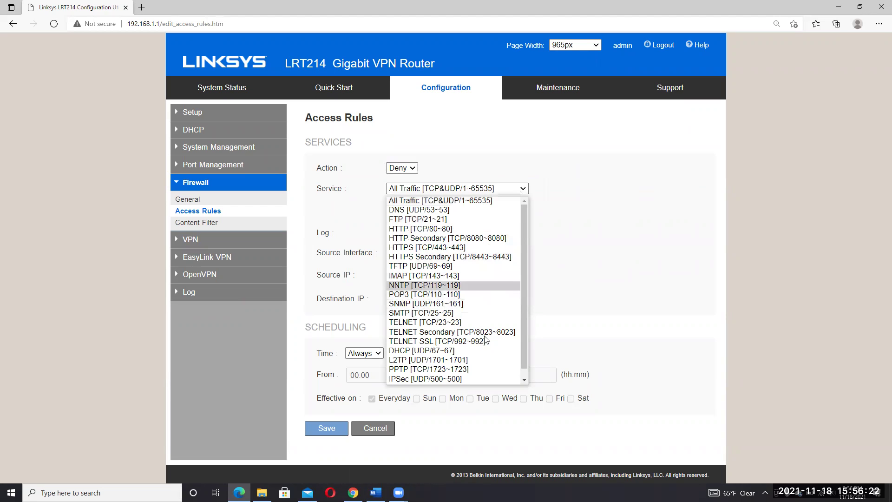
key("Up")
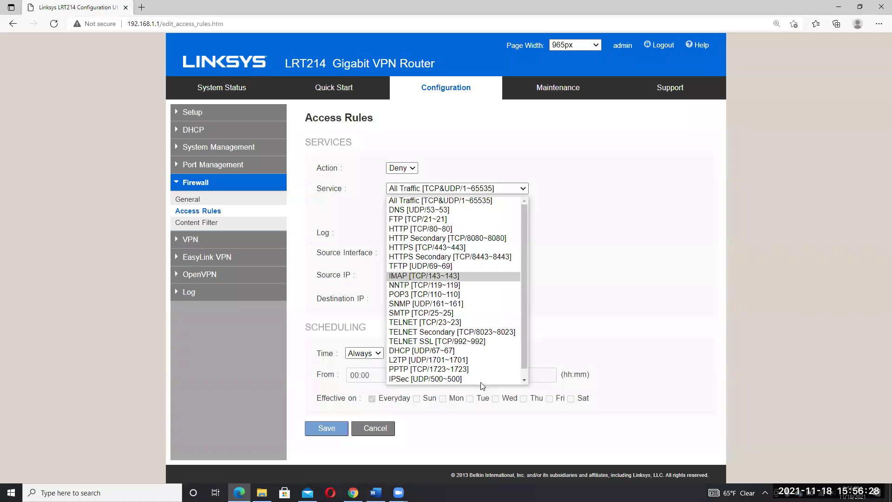
key("Up")
key("Up")
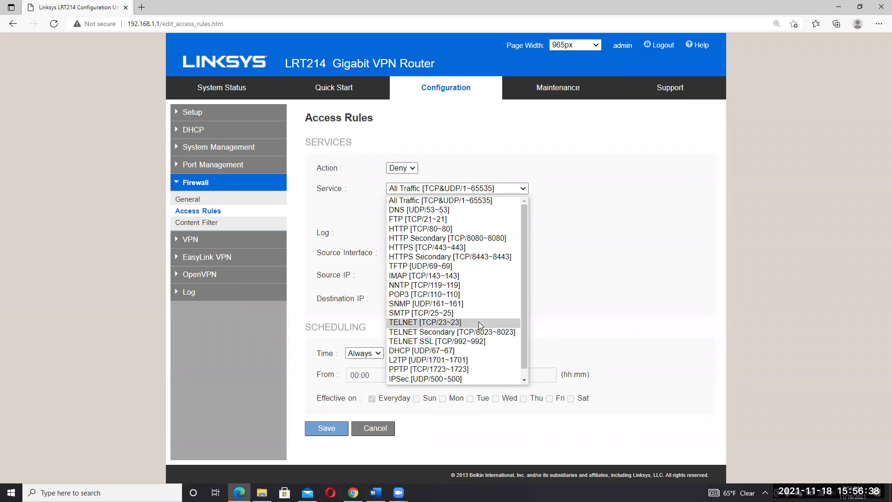
key("Return")
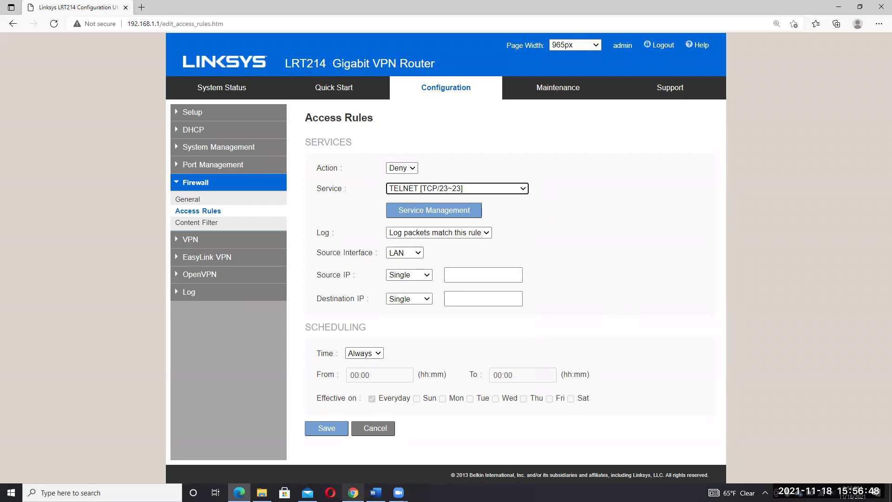
left_click(376, 492)
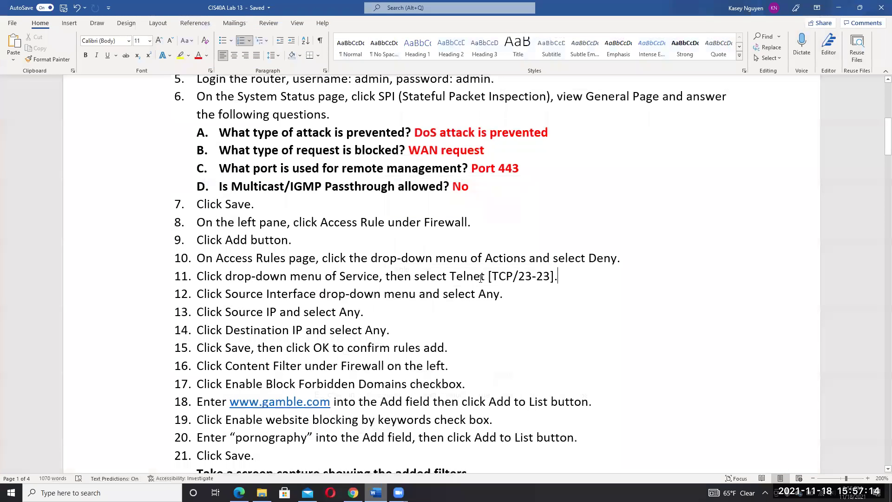
- Set the TELNET Deny rule's source interface to ANY
key("alt+Tab")
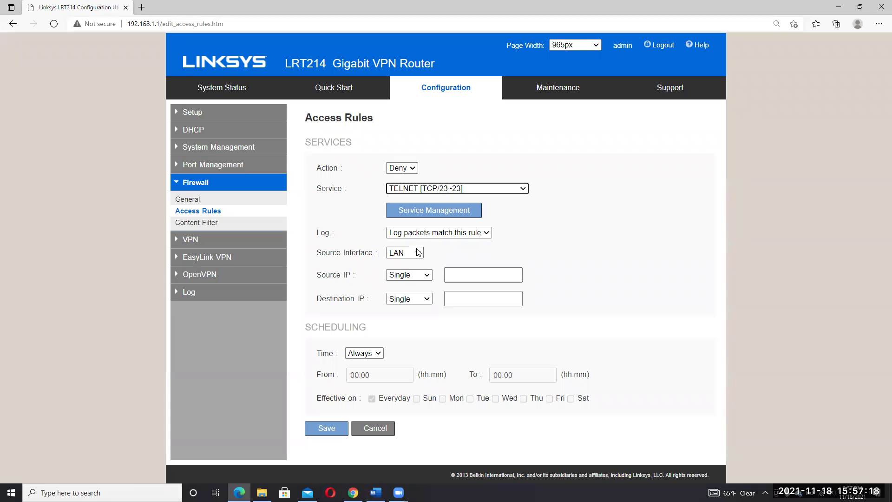
left_click(418, 253)
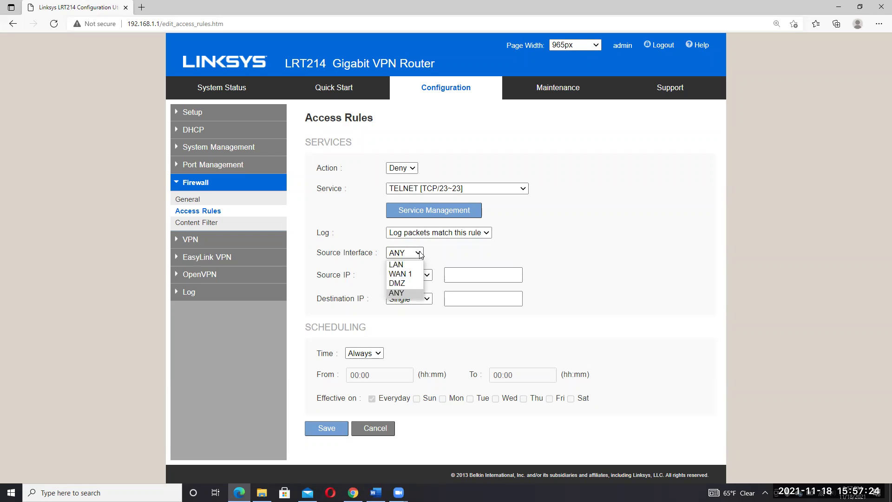
left_click(467, 237)
left_click(467, 237)
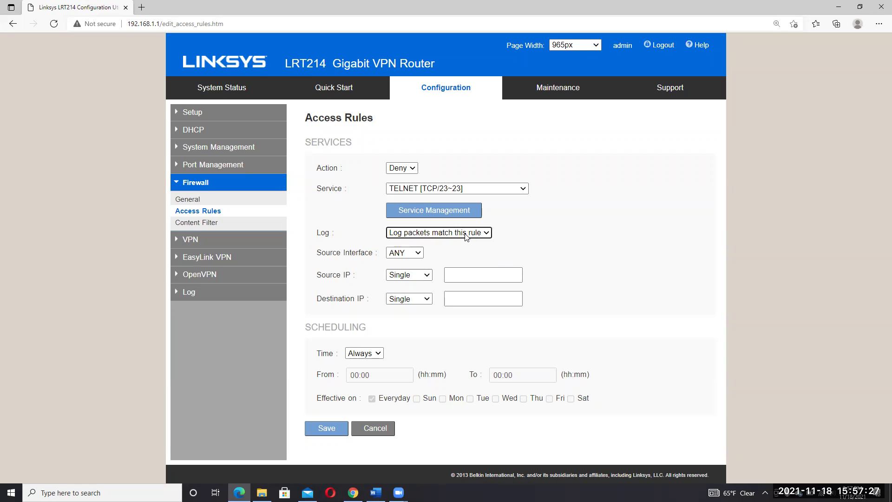
left_click(408, 258)
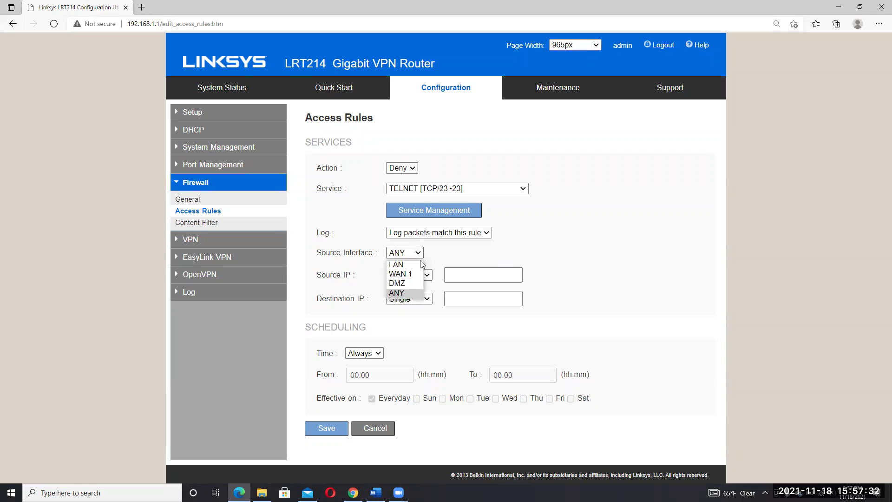
left_click(420, 258)
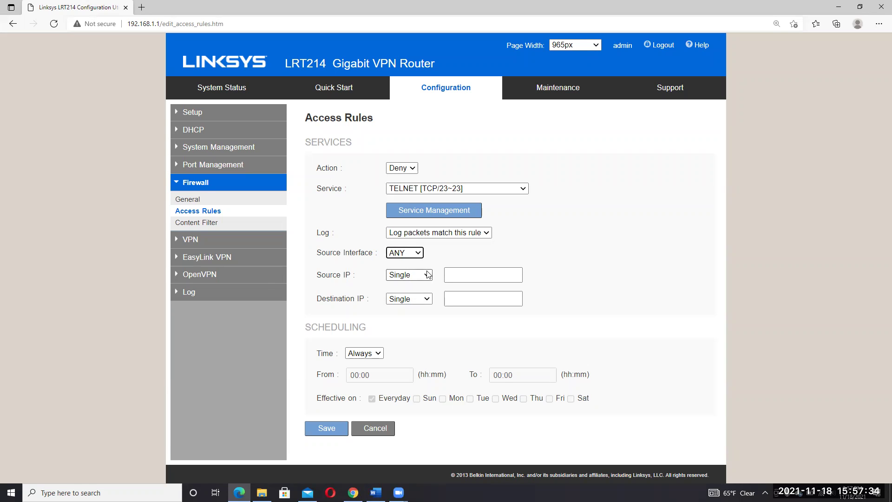
- Set the rule's source IP and destination IP to ANY and return to the Access Rules list
left_click(421, 277)
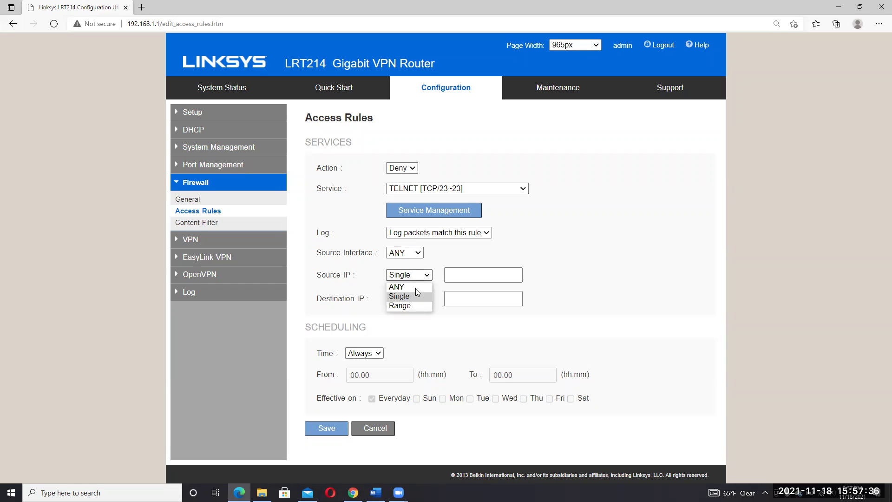
key("Up")
key("Return")
left_click(418, 301)
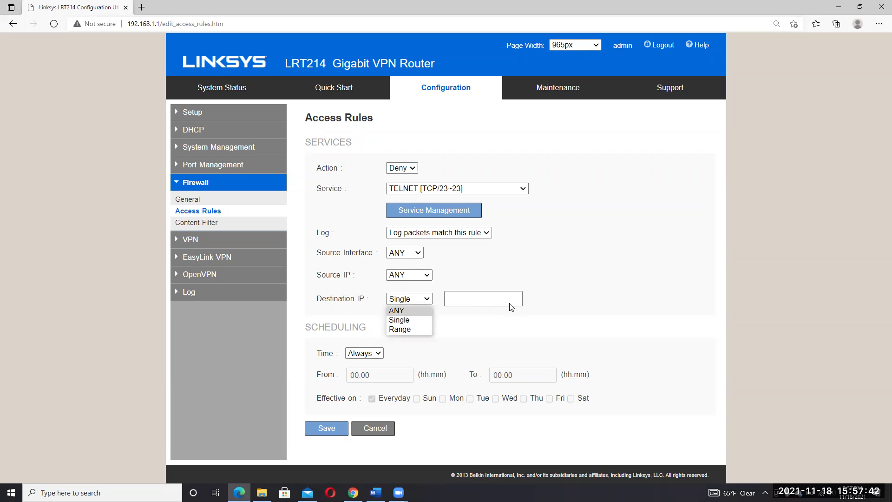
key("Return")
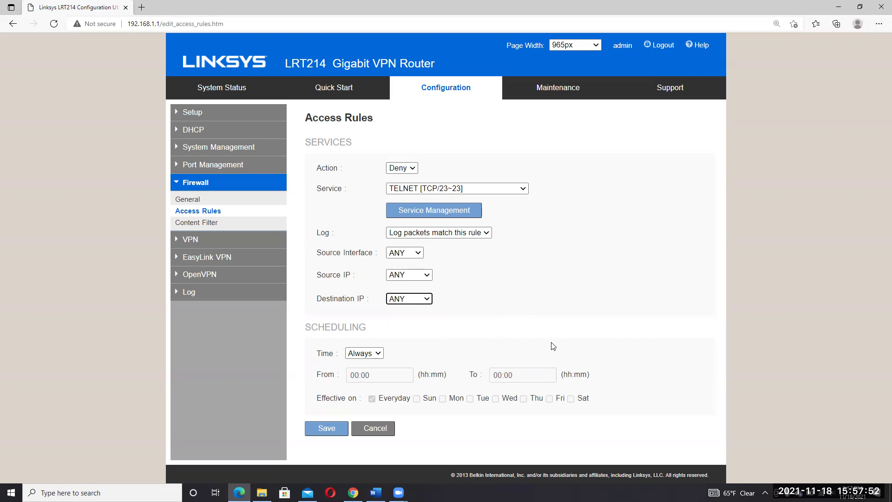
left_click(378, 430)
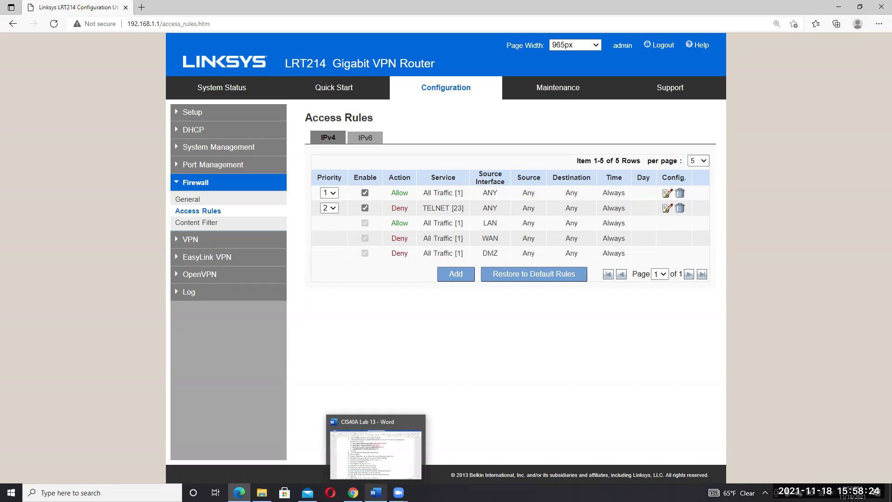
- Switch from the Access Rules table, now with the TELNET Deny rule at priority 2, to the Word handout
left_click(376, 492)
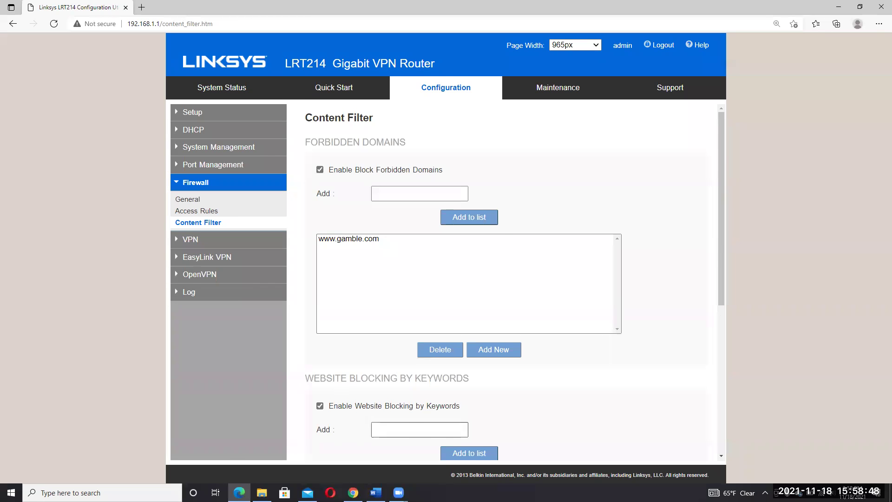
key("alt+Tab")
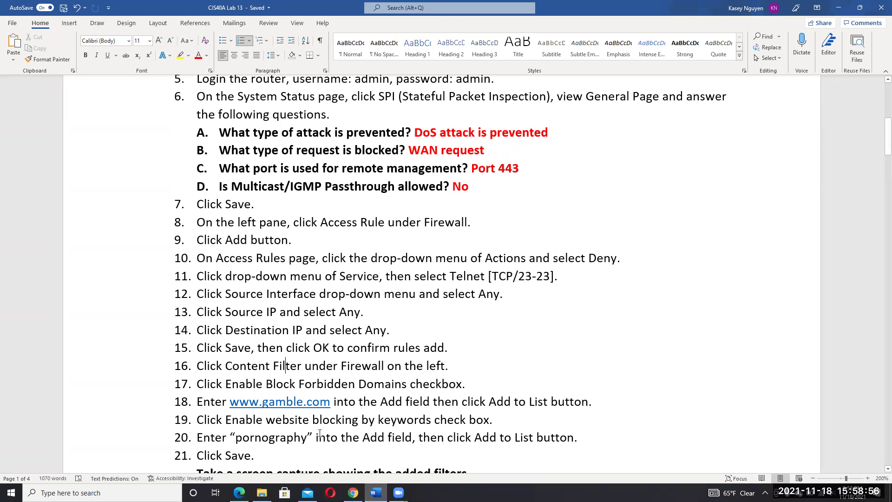
left_click(338, 395)
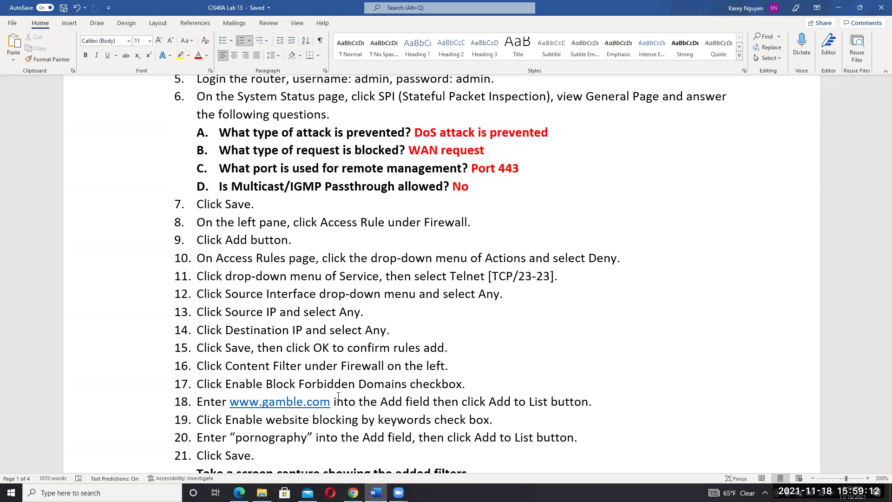
left_click(335, 401)
key("alt+Tab")
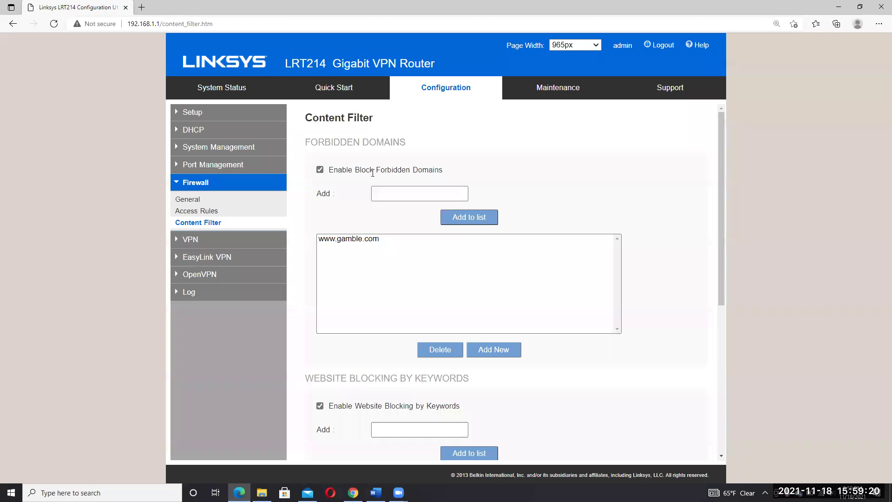
left_click(402, 192)
type("www.gamble.com")
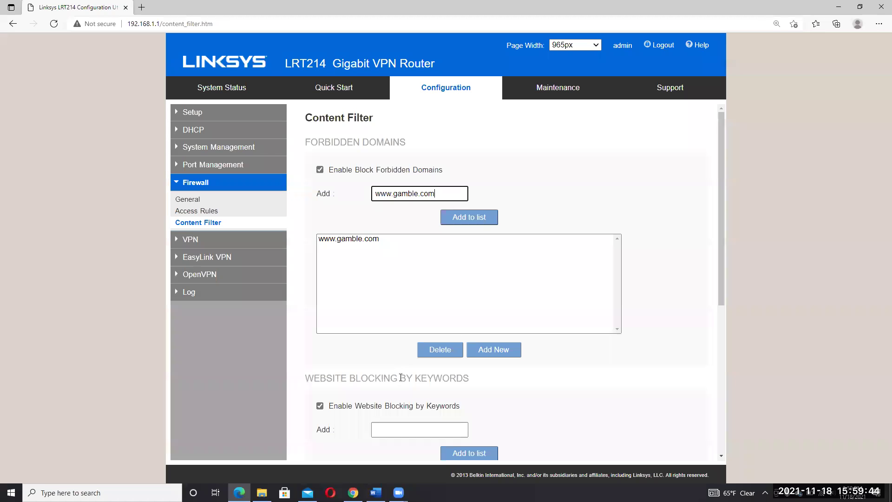
key("Tab")
key("Tab")
key("Tab")
key("Tab")
key("Tab")
key("Tab")
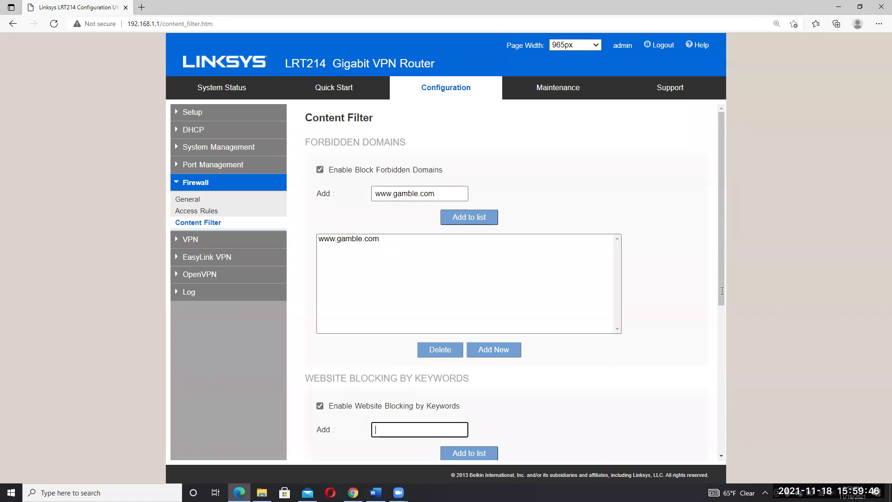
scroll(722, 290, "down", 4)
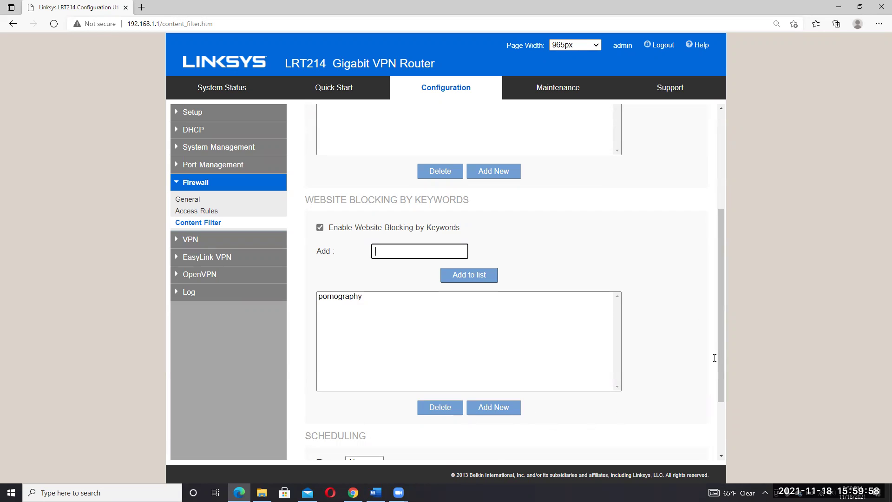
- Review the Content Filter's keyword list and Scheduling settings, then return to the Word handout
scroll(723, 408, "down", 1)
scroll(723, 408, "down", 1)
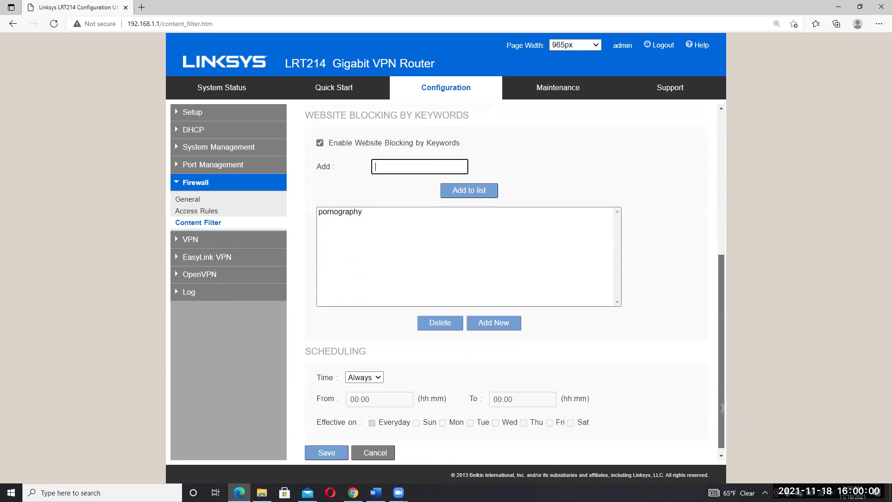
scroll(723, 370, "up", 2)
scroll(722, 370, "down", 3)
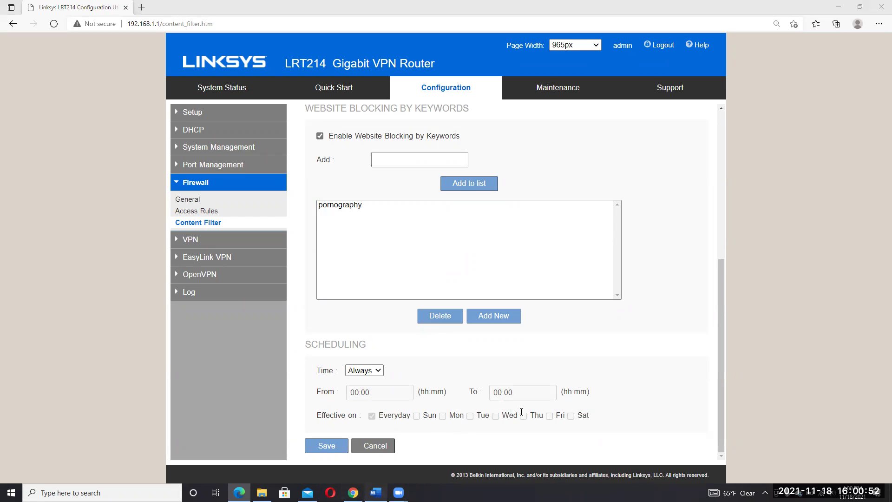
key("alt+Tab")
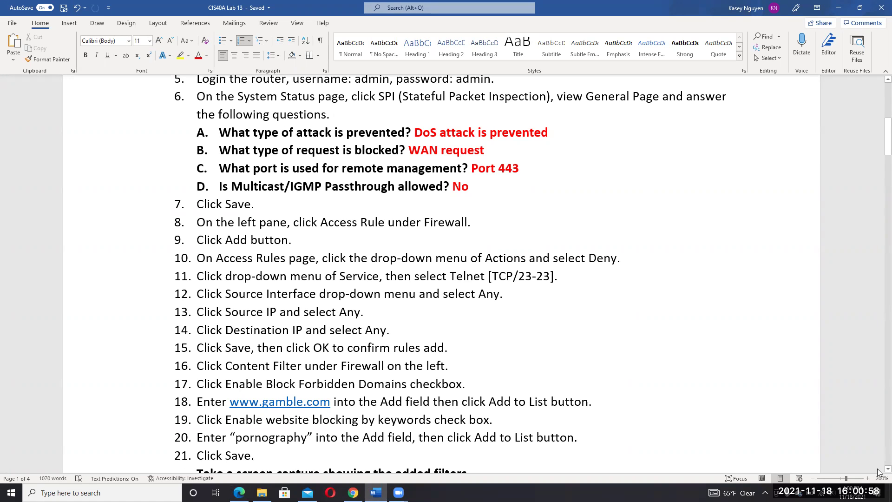
- Read lab steps 22–24 in Word, then bring up the router's VPN Summary page
scroll(878, 472, "down", 1)
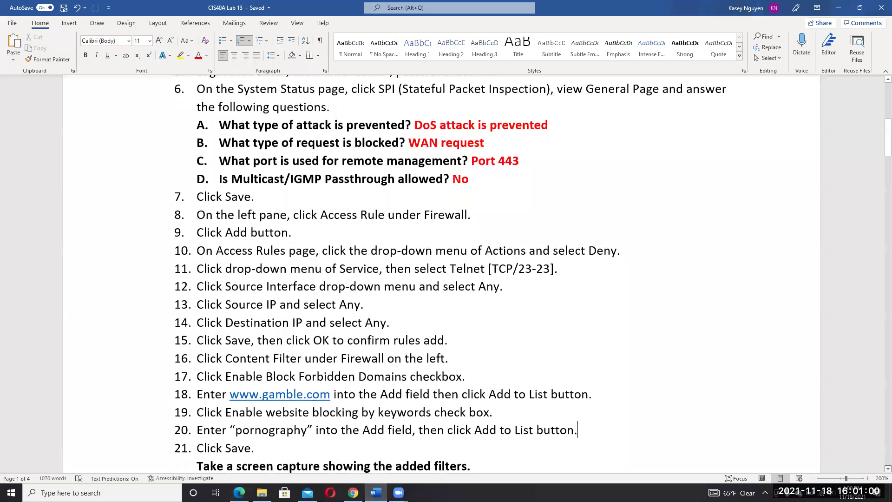
scroll(453, 303, "down", 1)
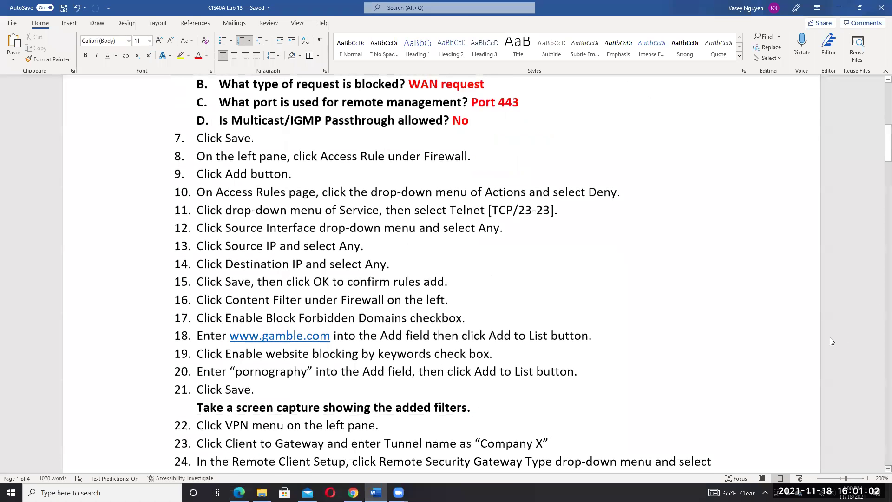
key("alt+Tab")
scroll(718, 291, "up", 3)
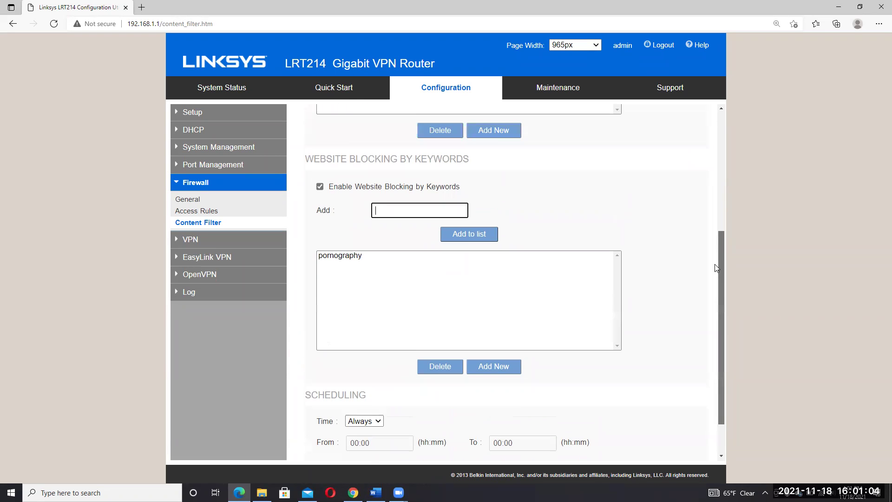
scroll(715, 268, "up", 1)
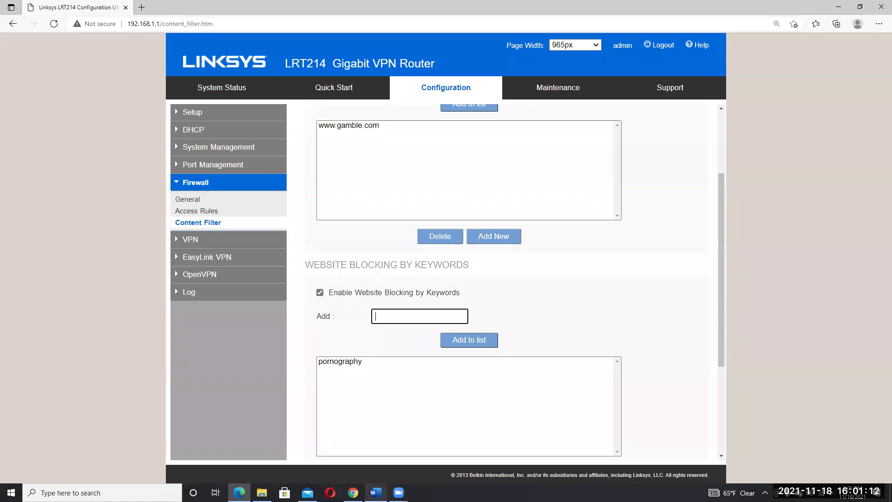
left_click(375, 492)
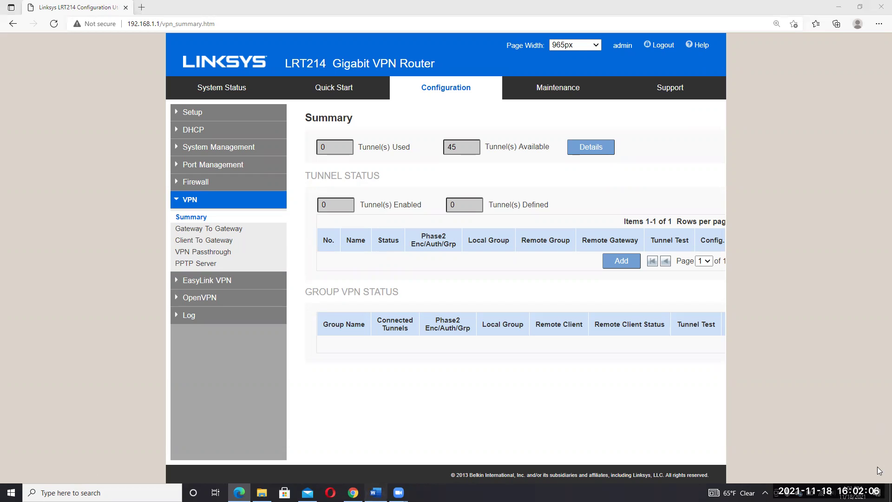
- Read lab steps 25–27, open the router's VPN > Client To Gateway page, then return to Word
key("alt+Tab")
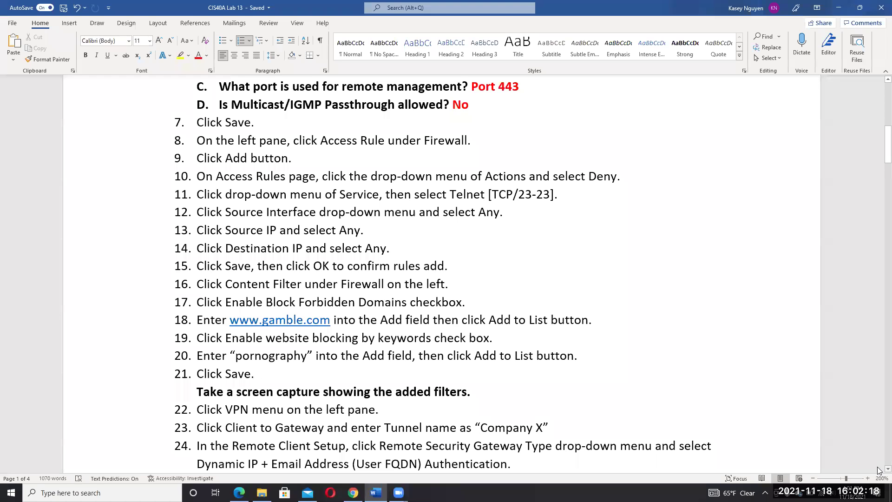
scroll(361, 199, "down", 2)
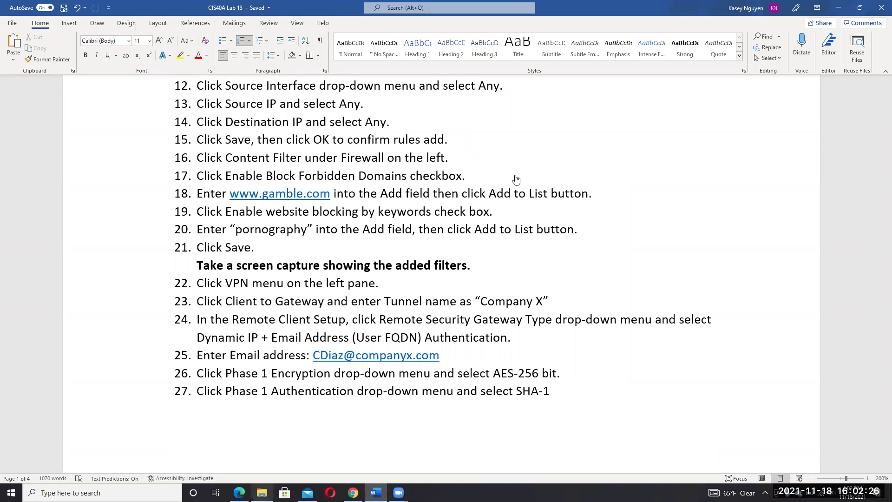
key("alt+Tab")
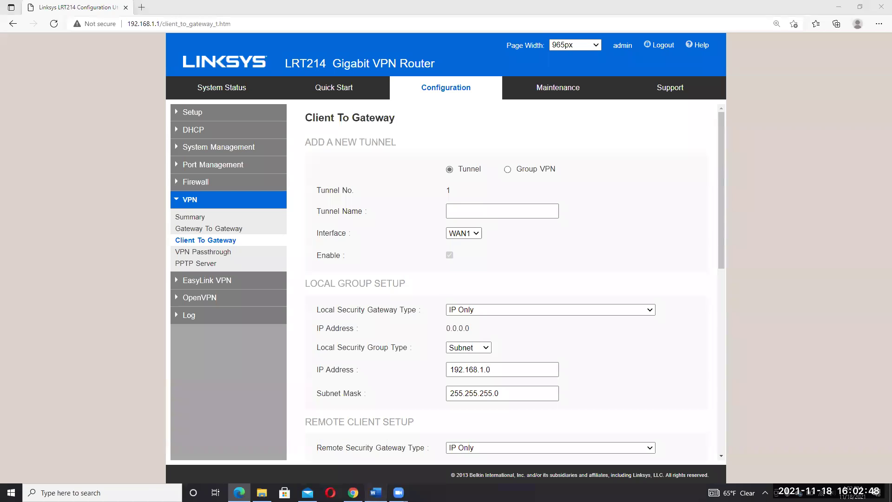
key("alt+Tab")
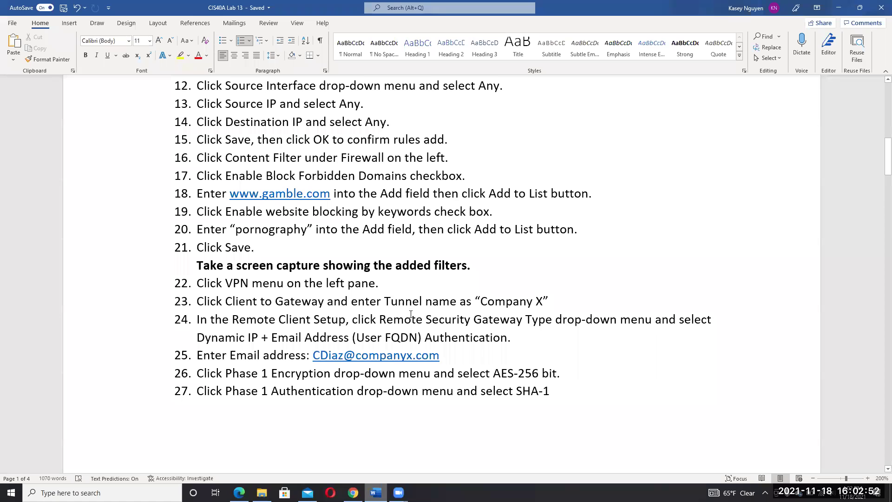
left_click(332, 338)
key("shift+Right")
key("shift+Right")
key("shift+Right")
key("shift+Right")
key("shift+Right")
key("shift+Right")
key("shift+Right")
key("shift+Right")
key("shift+Right")
key("shift+Right")
key("shift+Right")
key("shift+Right")
key("shift+Right")
key("shift+Right")
key("shift+Right")
key("shift+Right")
key("shift+Right")
key("shift+Right")
key("shift+Right")
key("shift+Right")
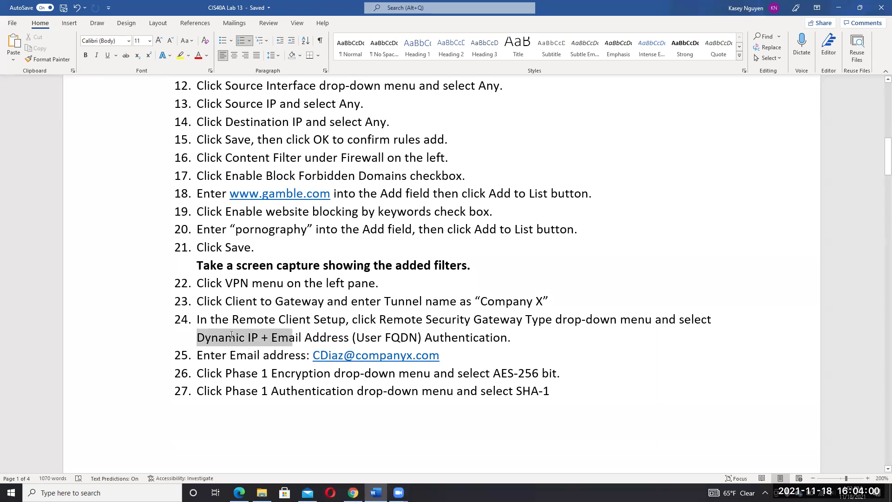
left_click_drag(231, 335, 484, 348)
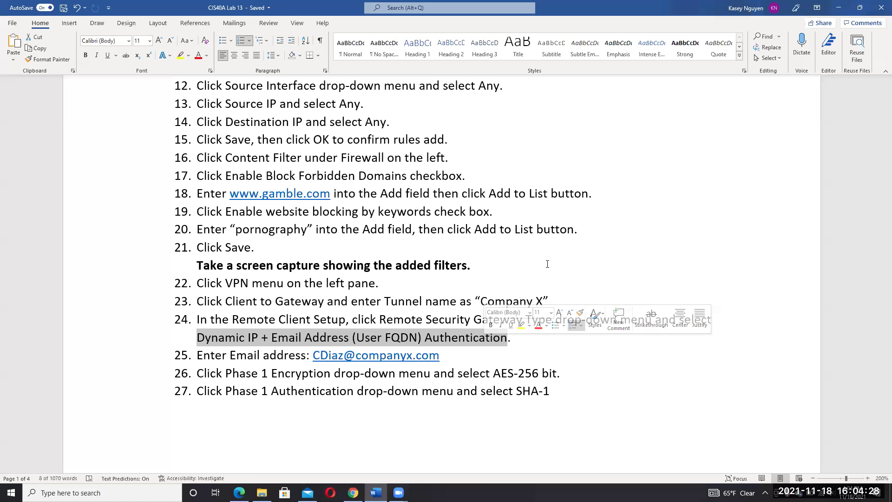
key("super+t")
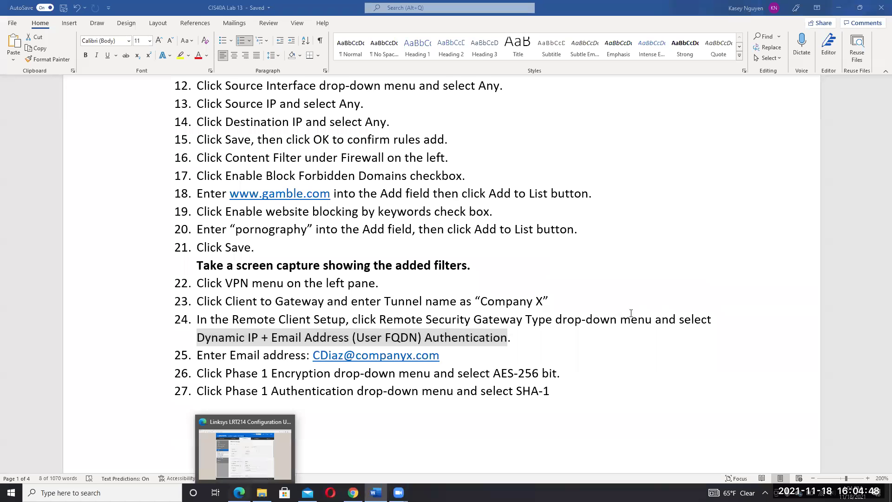
- Set Phase 1 encryption to AES-192 and authentication to SHA1, confirming the 28800 SA lifetime
key("alt+Tab")
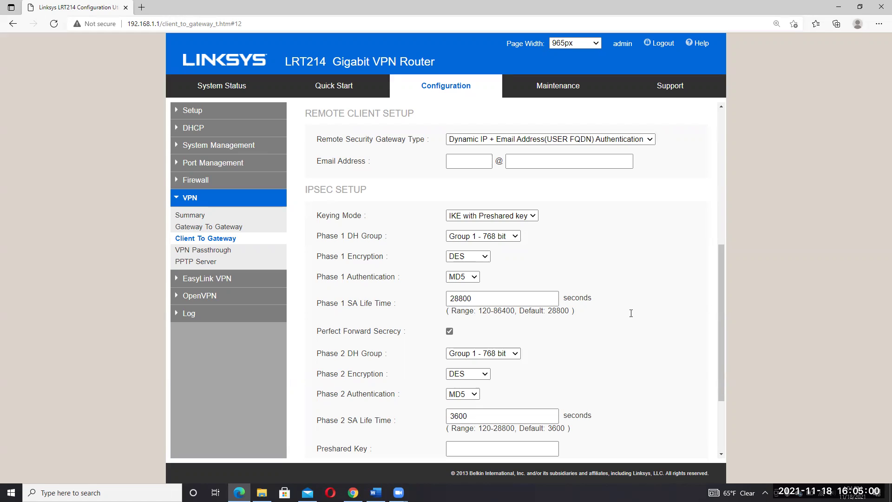
left_click(481, 258)
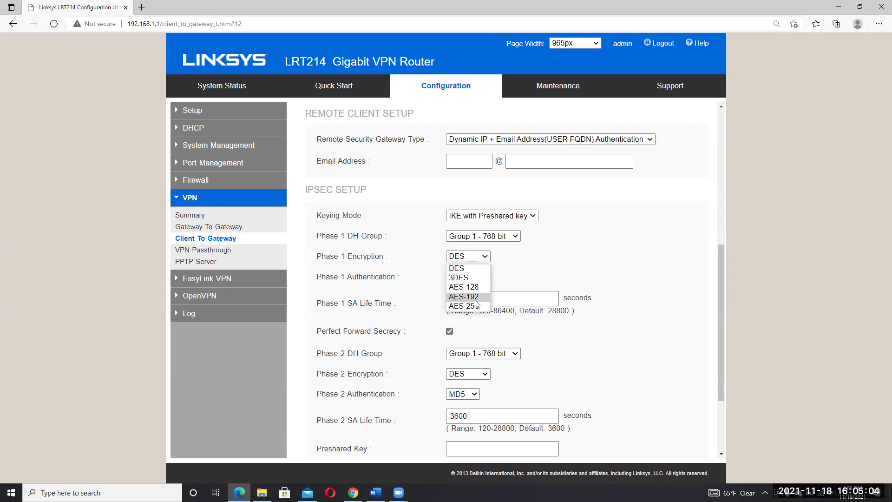
left_click(610, 268)
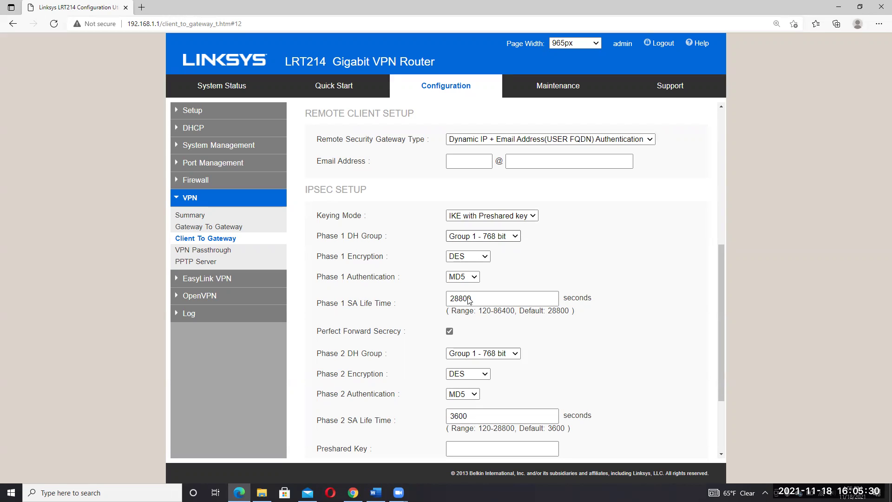
key("Tab")
key("Down")
key("Down")
key("Down")
key("Tab")
key("alt+Down")
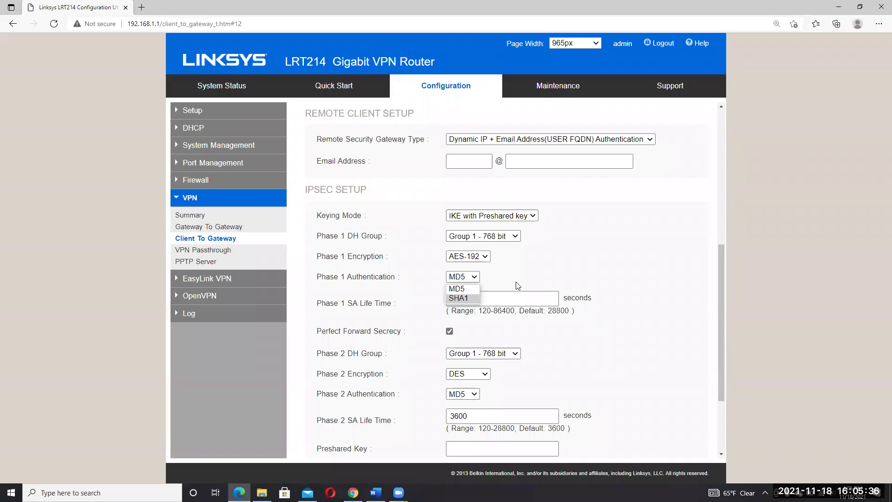
key("Return")
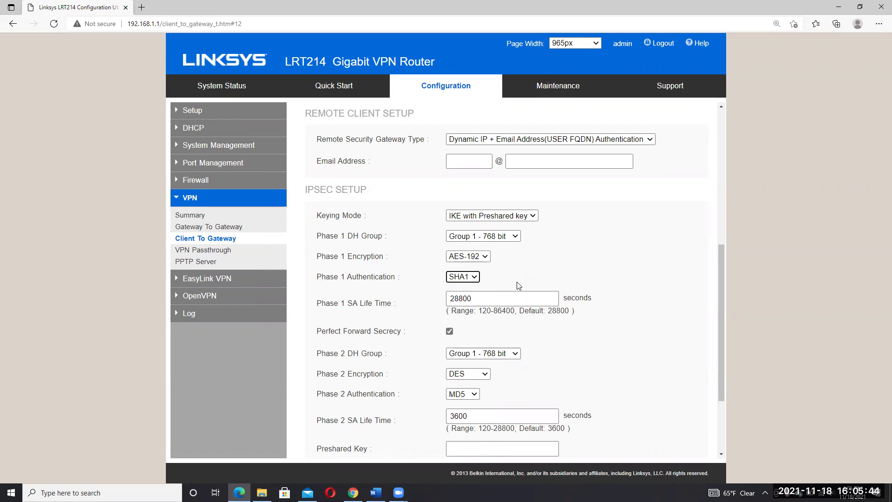
left_click(526, 300)
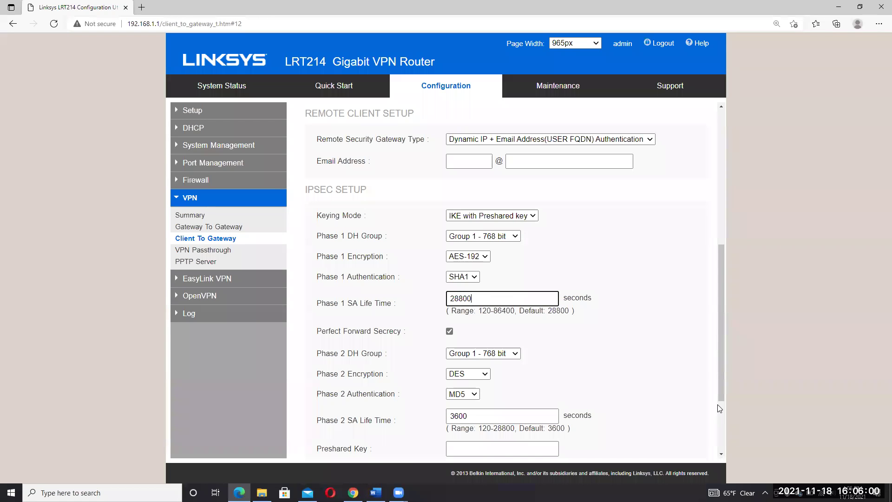
- Set the Phase 2 DH group to Group 2 - 1024 bit
scroll(529, 255, "down", 3)
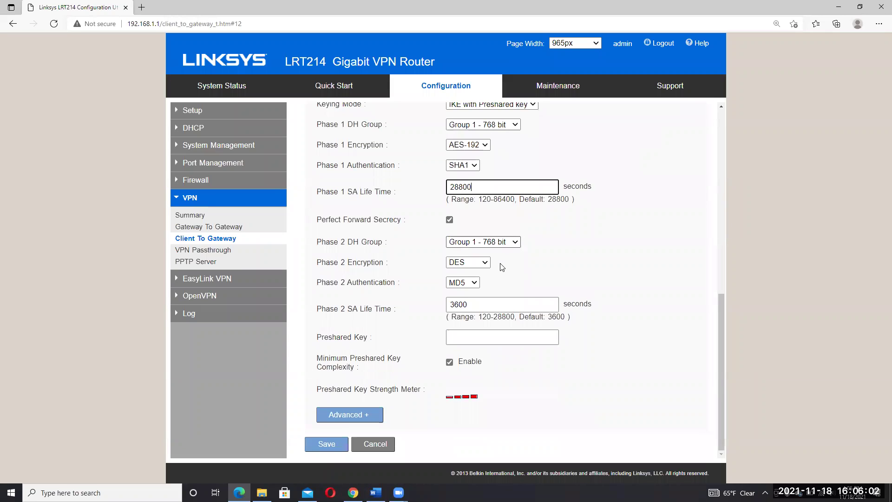
key("Tab")
key("Tab")
key("Down")
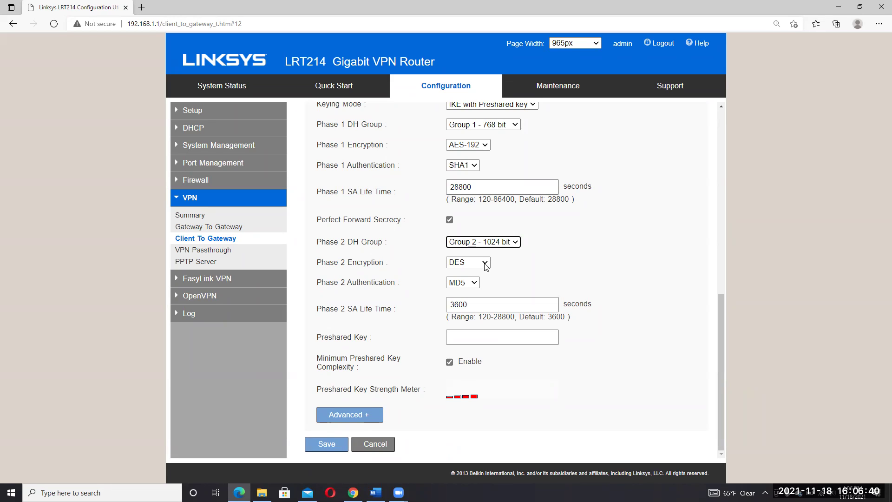
- Choose AES-256 encryption and SHA1 authentication for Phase 2, keeping the 3600 SA lifetime
left_click(486, 265)
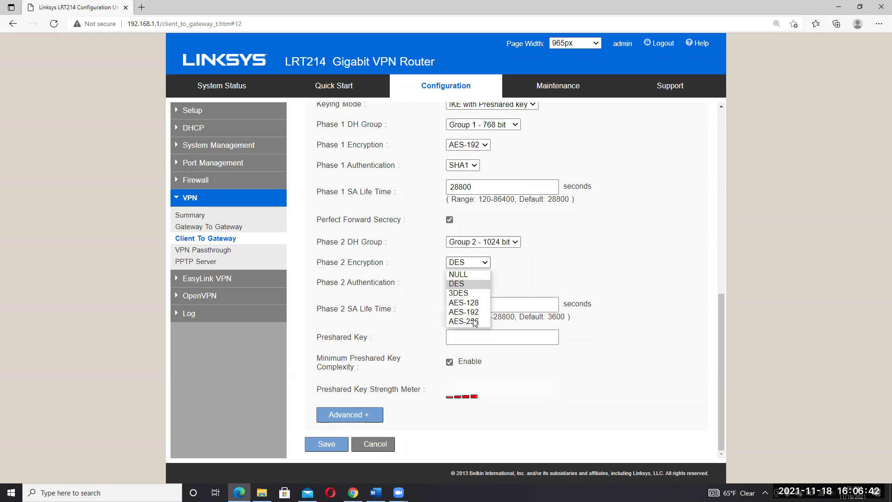
left_click(474, 320)
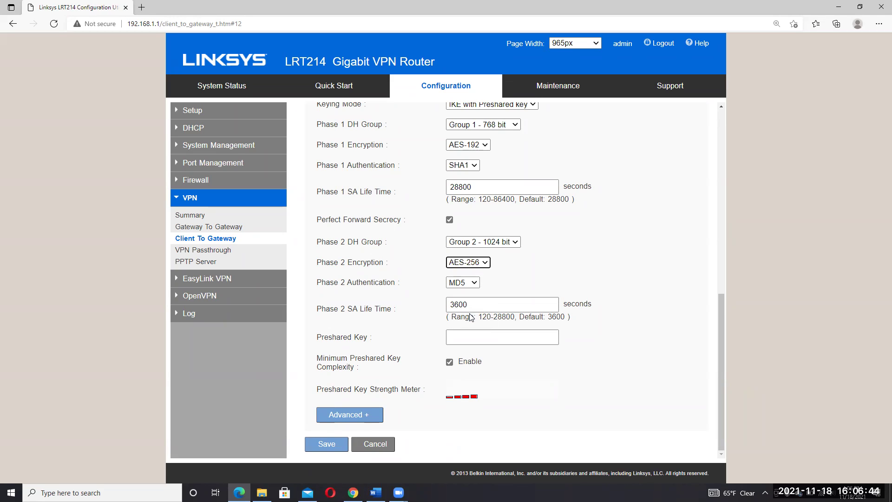
left_click(474, 283)
left_click(469, 314)
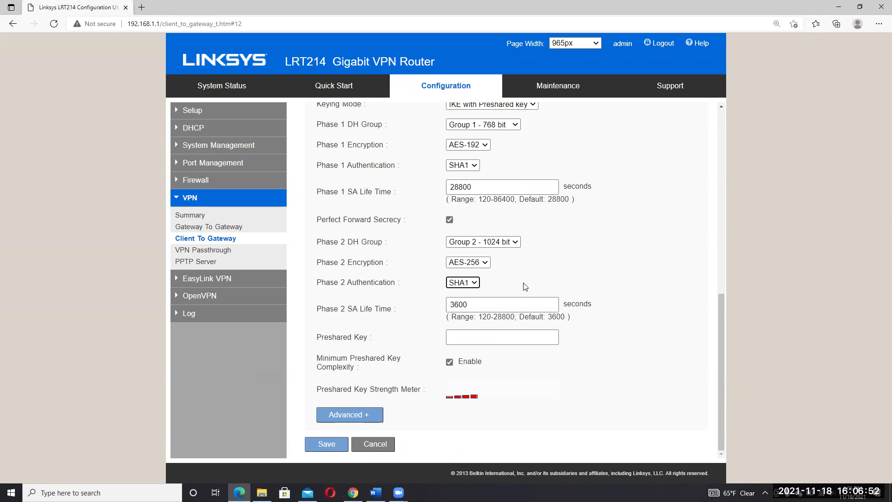
double_click(503, 306)
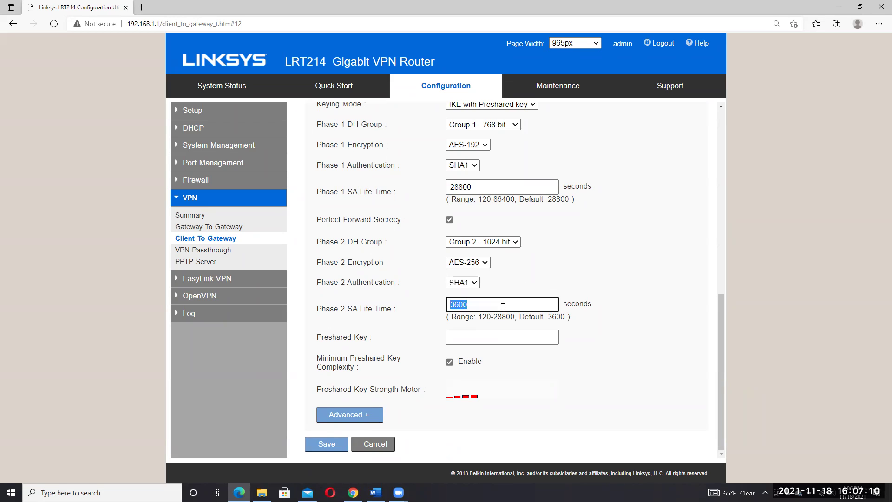
left_click(503, 307)
left_click(505, 337)
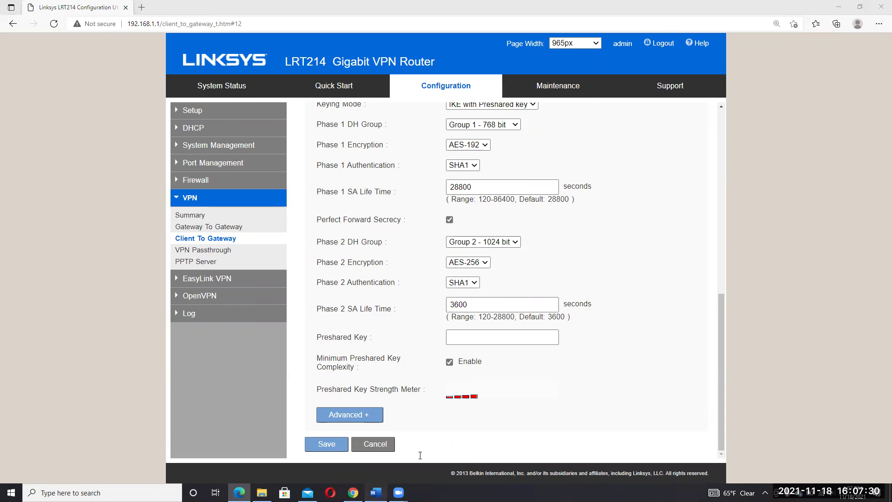
- Check lab step 25, then return to the router's Remote Client Setup section
left_click(376, 492)
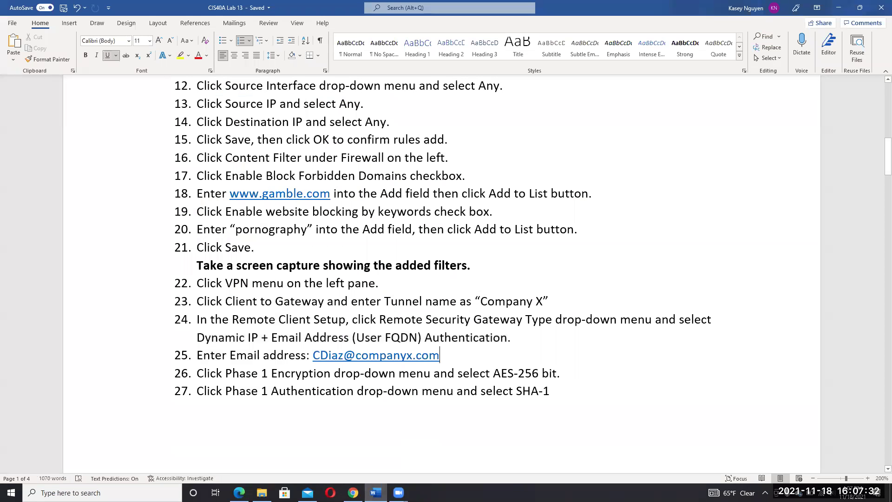
key("alt+Tab")
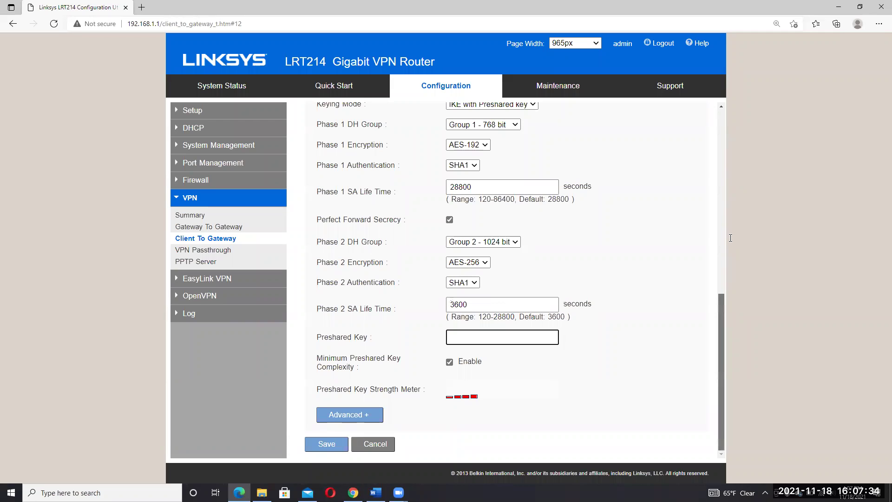
scroll(458, 271, "up", 3)
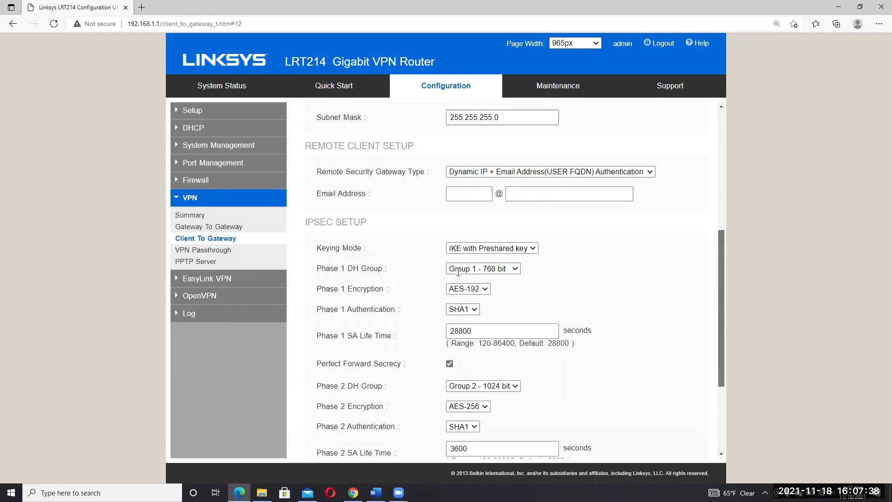
scroll(458, 271, "up", 2)
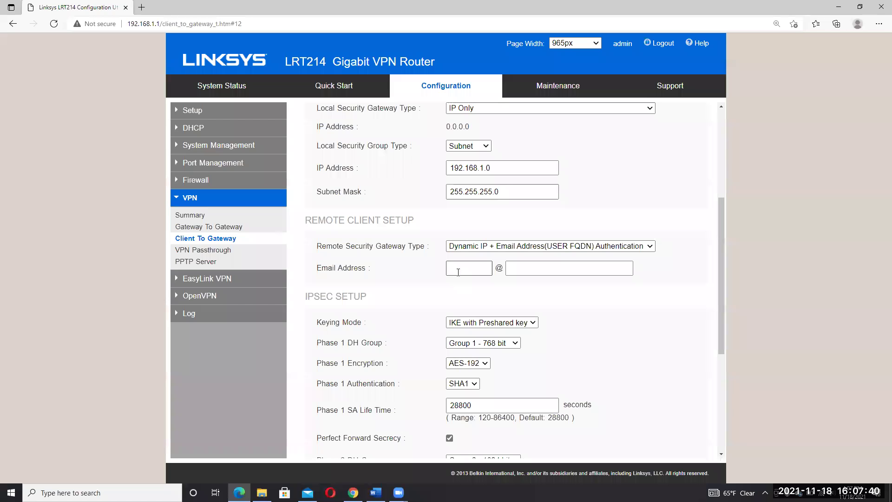
- Enter the remote client's e-mail user name and domain into the Email Address boxes
left_click(458, 271)
left_click(529, 263)
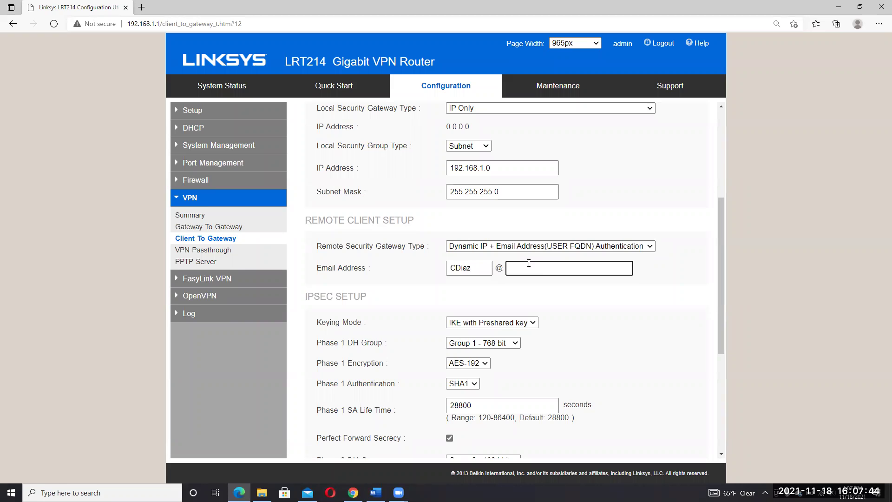
type("companyx.com")
scroll(715, 377, "down", 4)
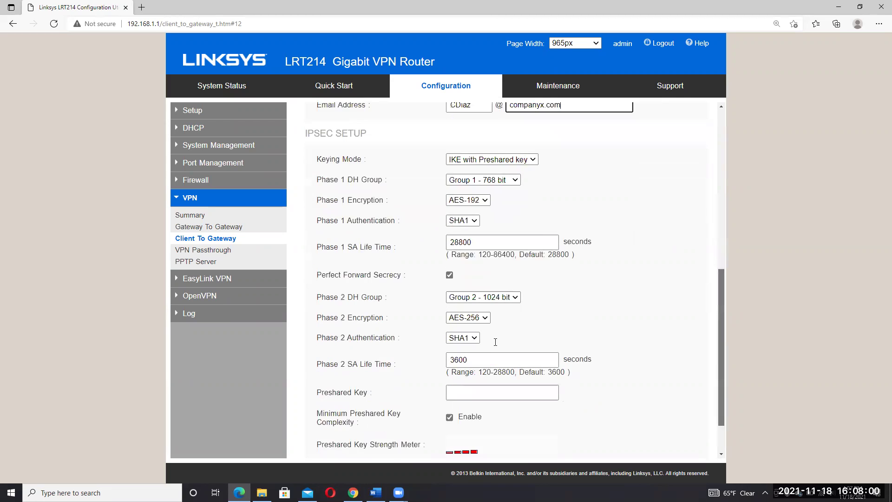
scroll(495, 341, "down", 2)
left_click(490, 338)
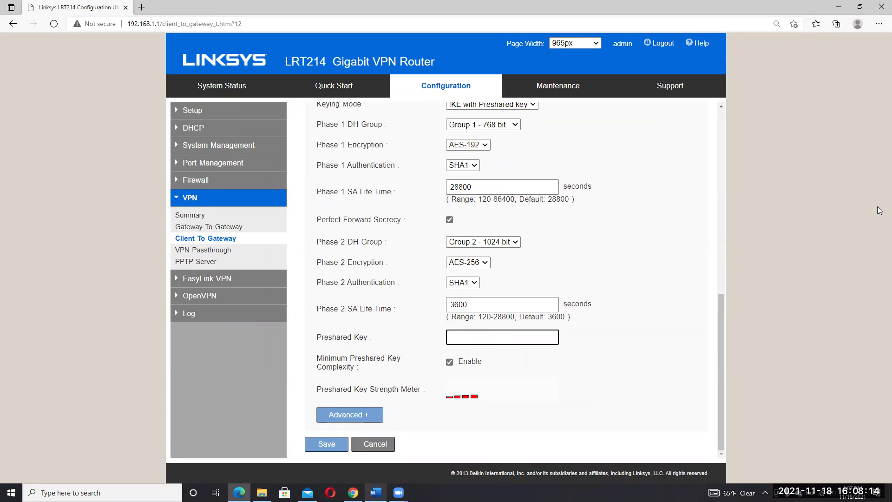
key("alt+Tab")
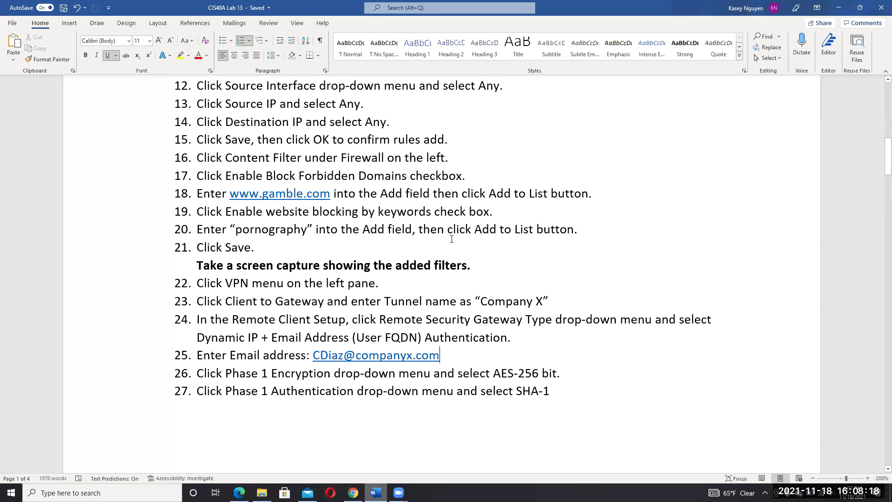
scroll(451, 238, "down", 8)
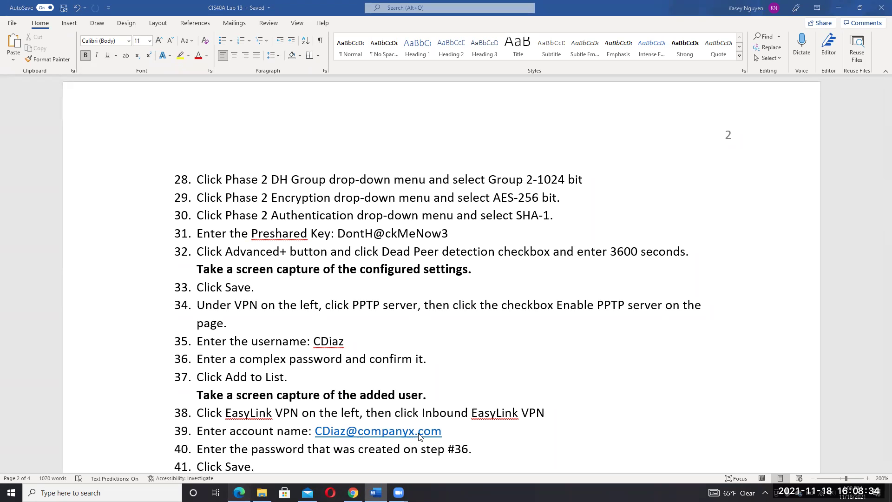
key("alt+Tab")
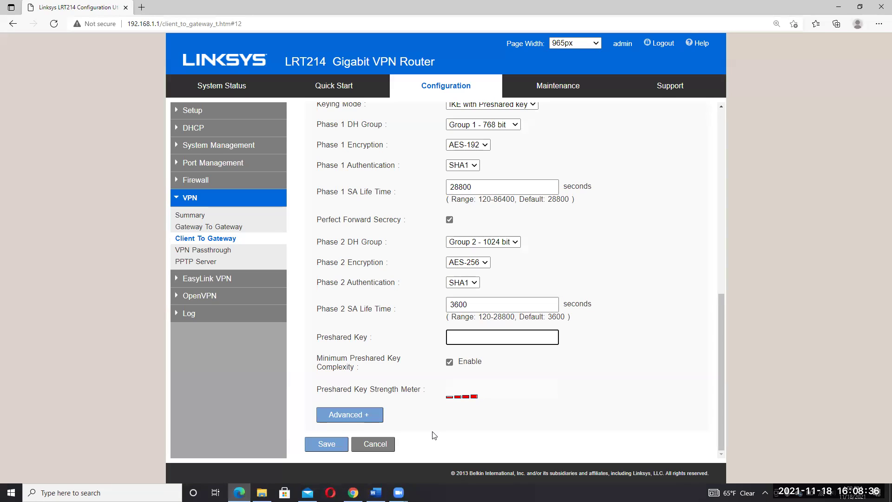
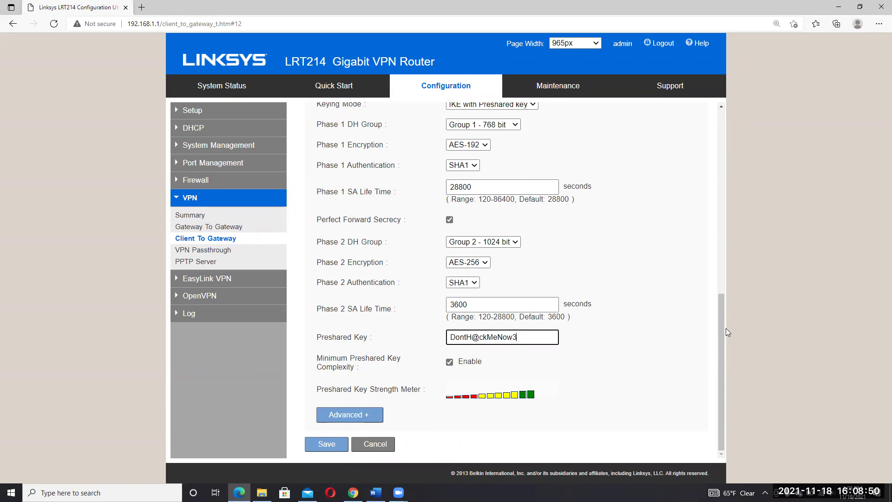
- Enter the lab's preshared key so the strength meter reaches green, then review the form
scroll(726, 306, "up", 1)
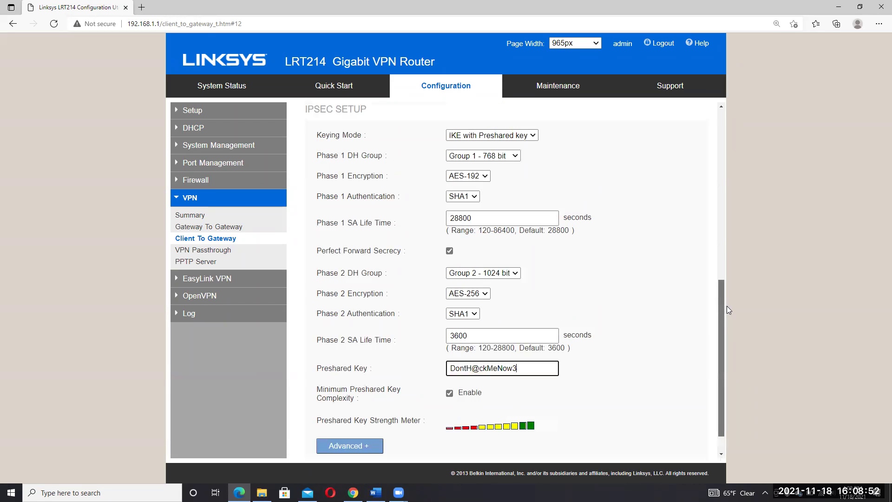
scroll(729, 318, "up", 2)
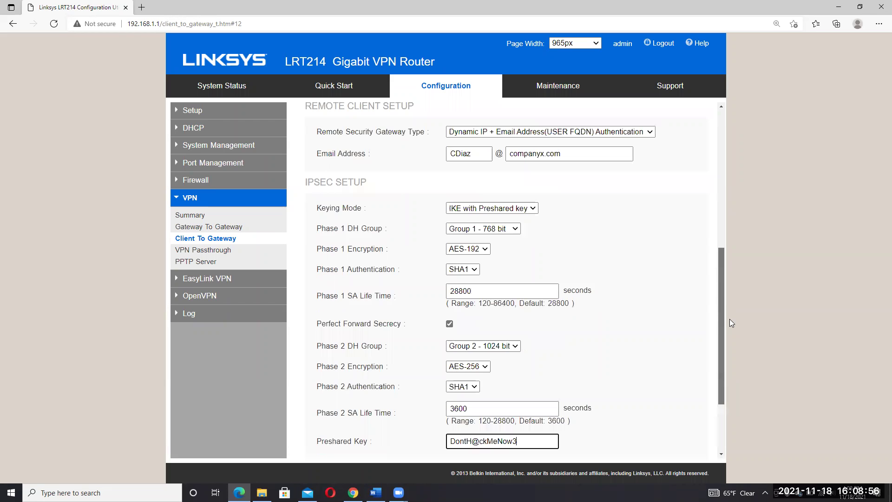
scroll(729, 318, "down", 1)
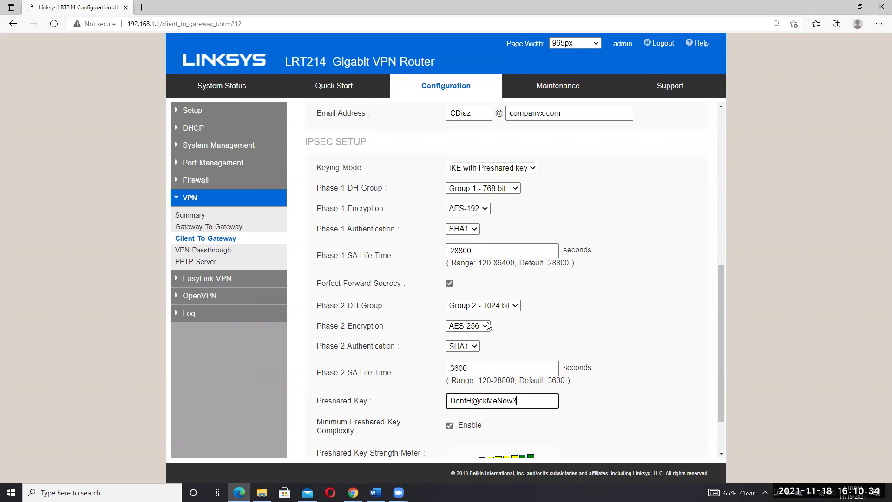
- Review the remaining client-to-gateway IPsec settings at the bottom of the form, then bring up the Word lab document
left_click_drag(723, 363, 716, 404)
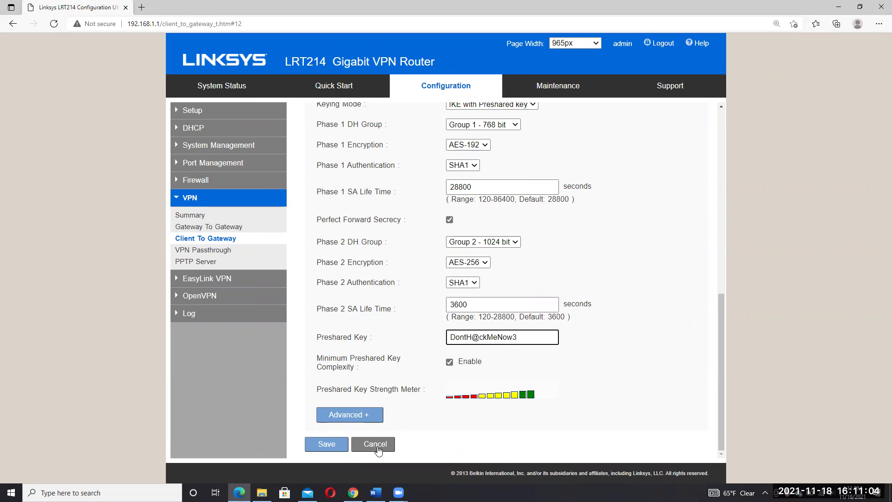
left_click(376, 493)
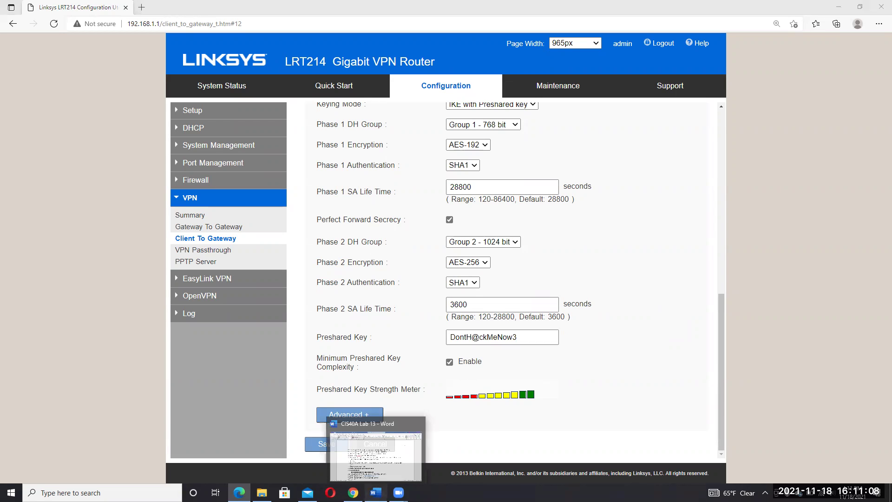
left_click(375, 493)
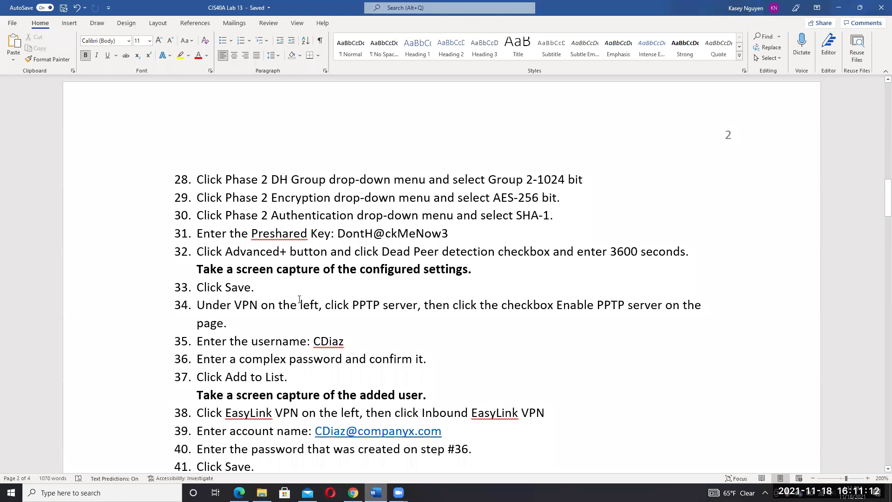
- Read lab steps 33–37, then return to the router's PPTP Server page
left_click(331, 269)
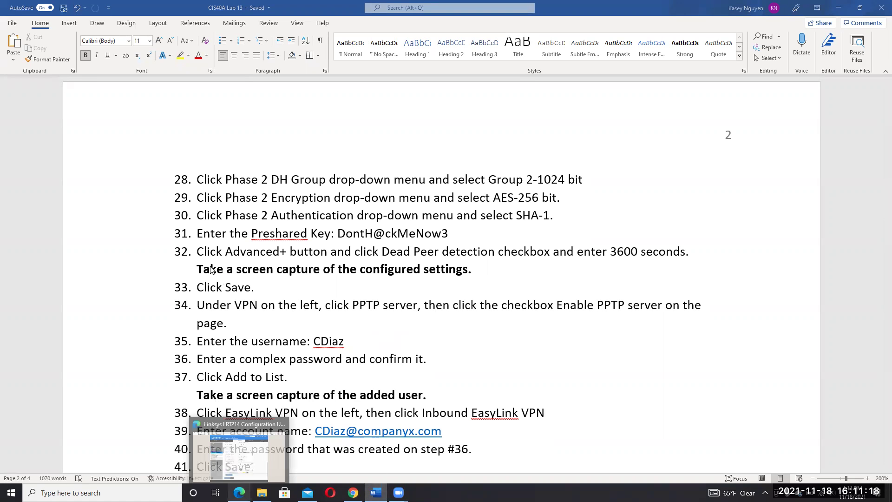
key("alt+Tab")
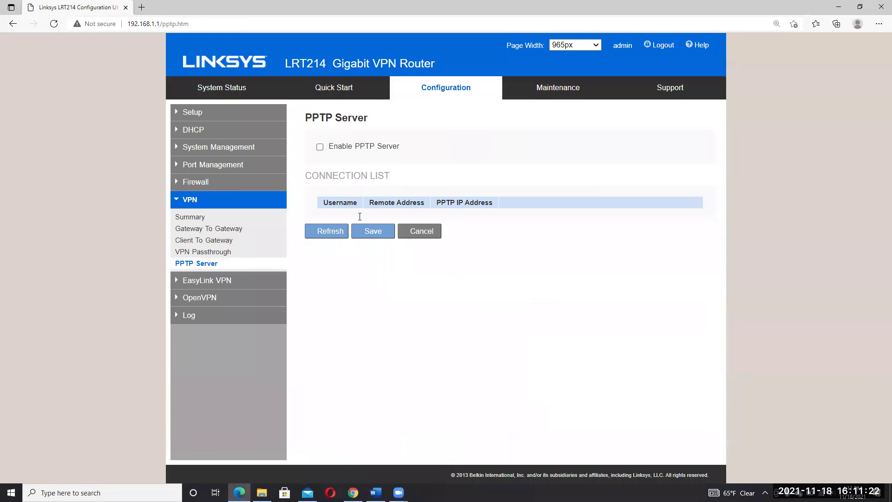
- Enable the PPTP server and enter the new PPTP user's username
left_click(320, 148)
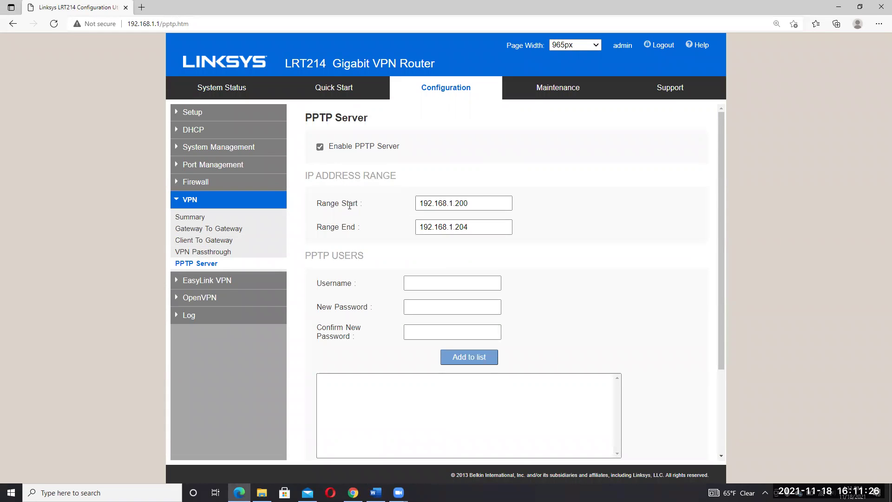
left_click(446, 284)
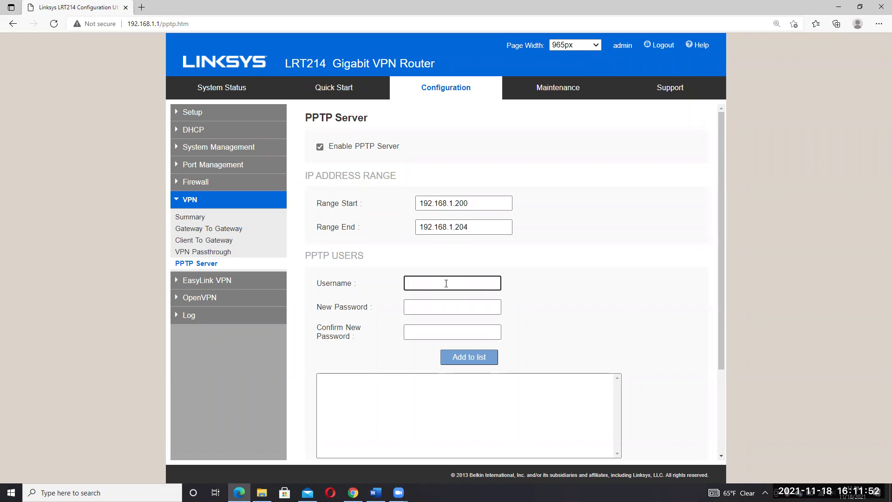
mouse_move(376, 493)
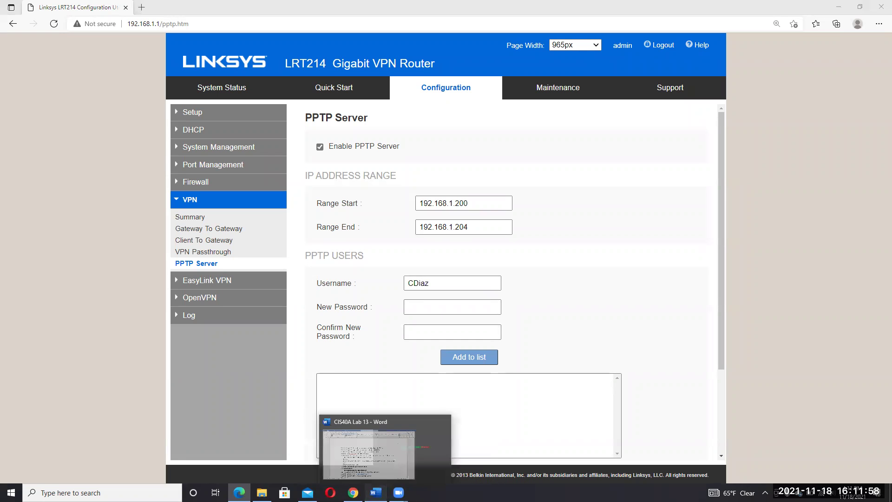
left_click(376, 492)
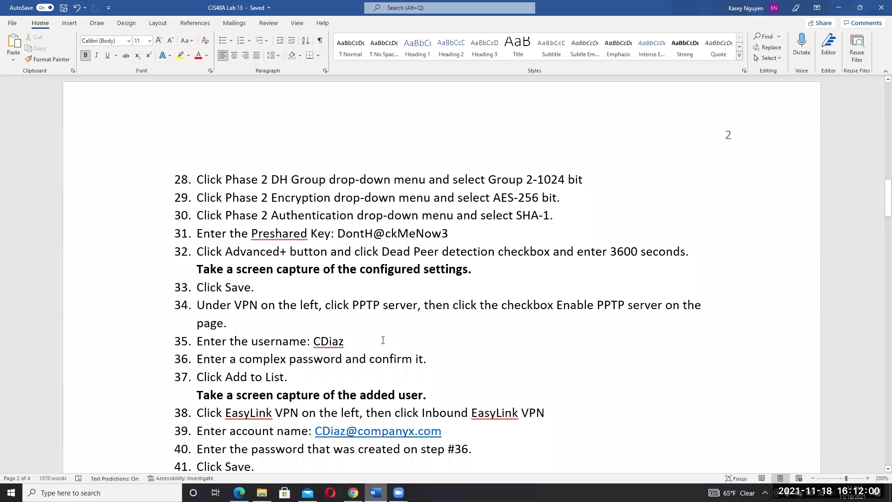
left_click(383, 340)
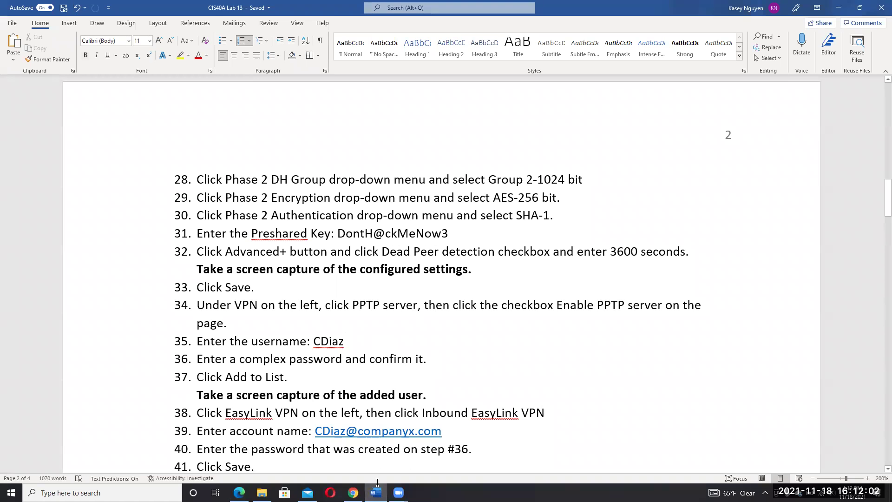
type("@")
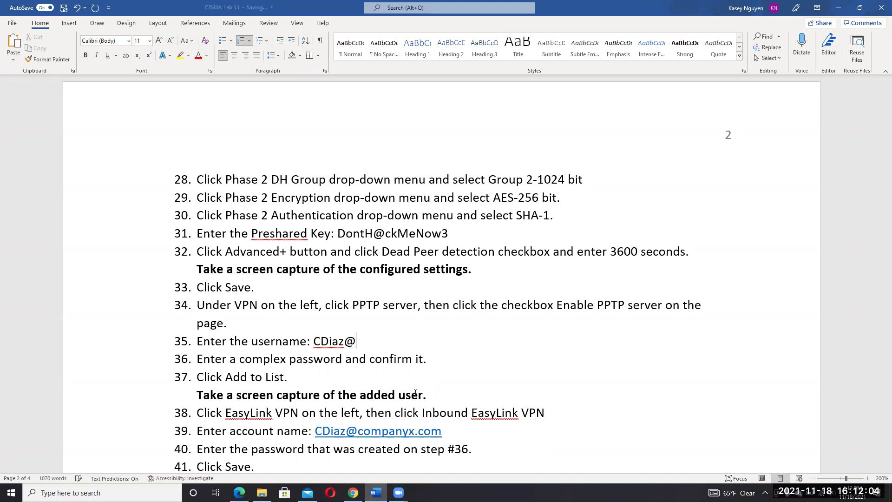
type("c")
key("BackSpace")
type("com")
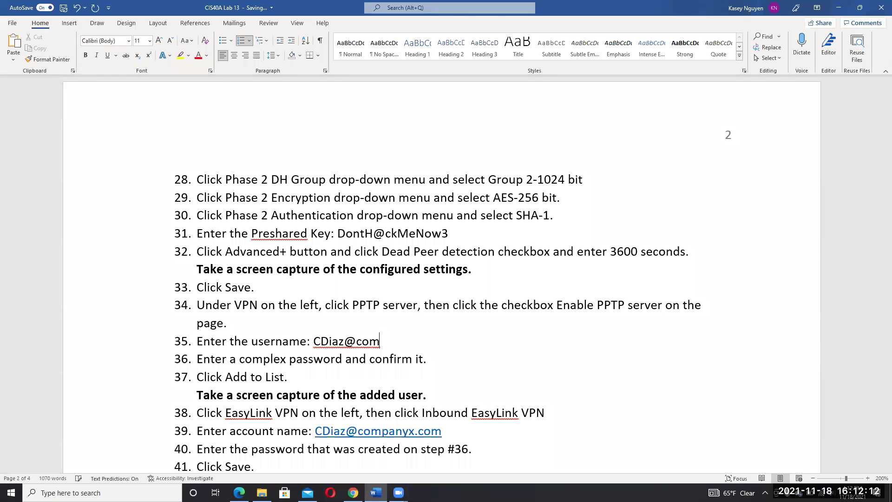
key("Tab")
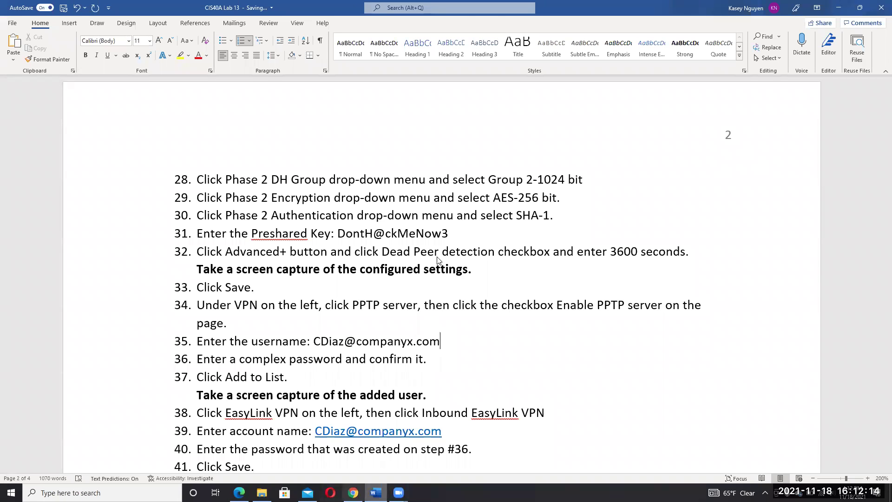
left_click(442, 283)
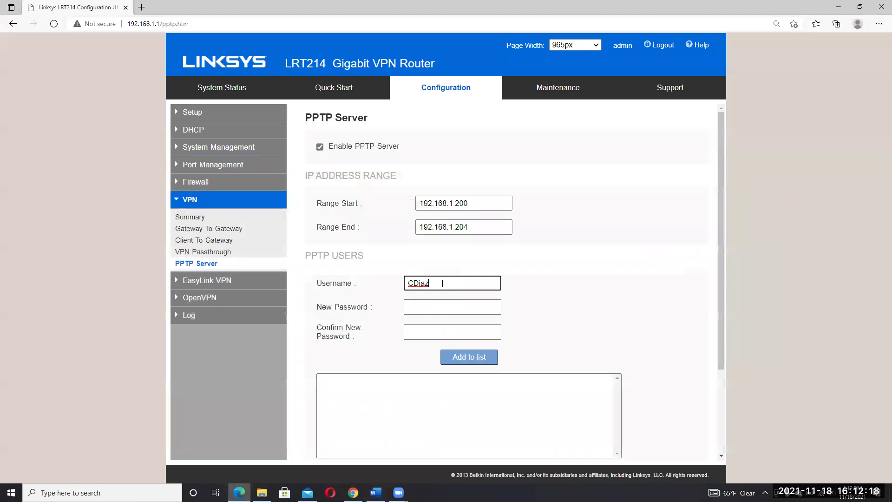
type("@companyx.com")
left_click(437, 308)
type("••••")
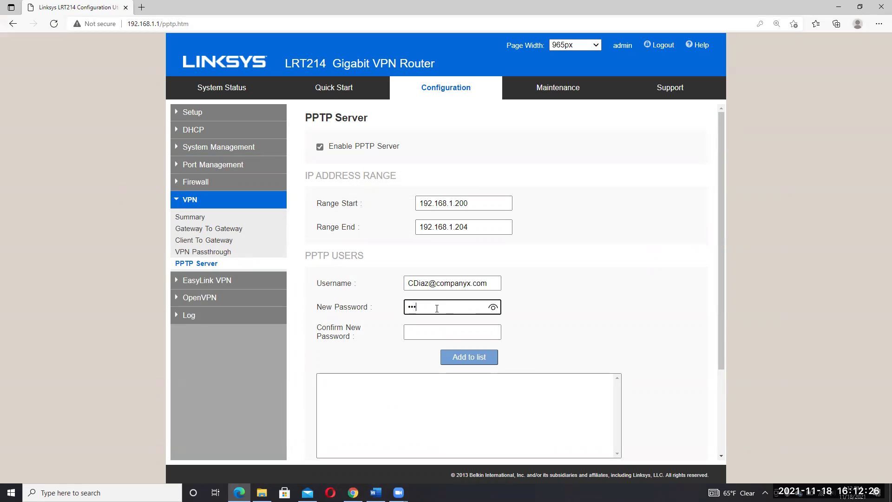
key("BackSpace")
key("BackSpace")
key("BackSpace")
key("BackSpace")
type("•••••••••")
key("Tab")
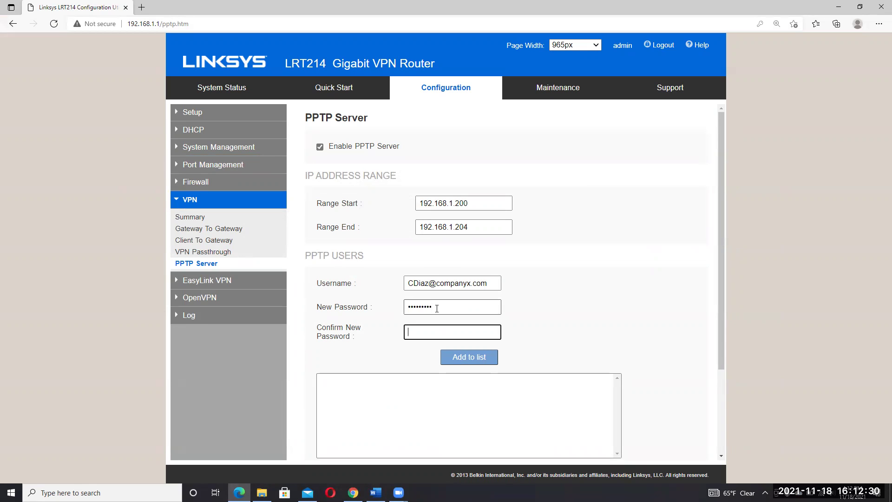
type("•••••••••")
left_click(470, 356)
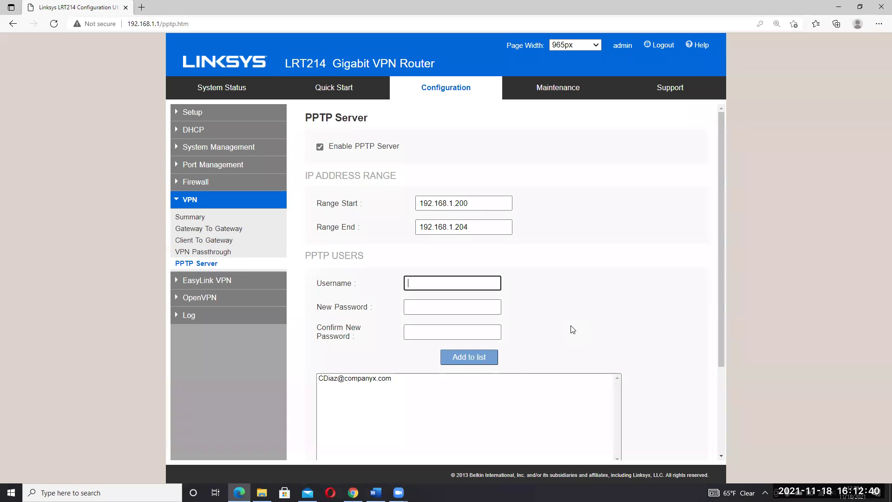
- Check the PPTP range start and end addresses, then bring up the Word lab instructions
scroll(721, 286, "down", 2)
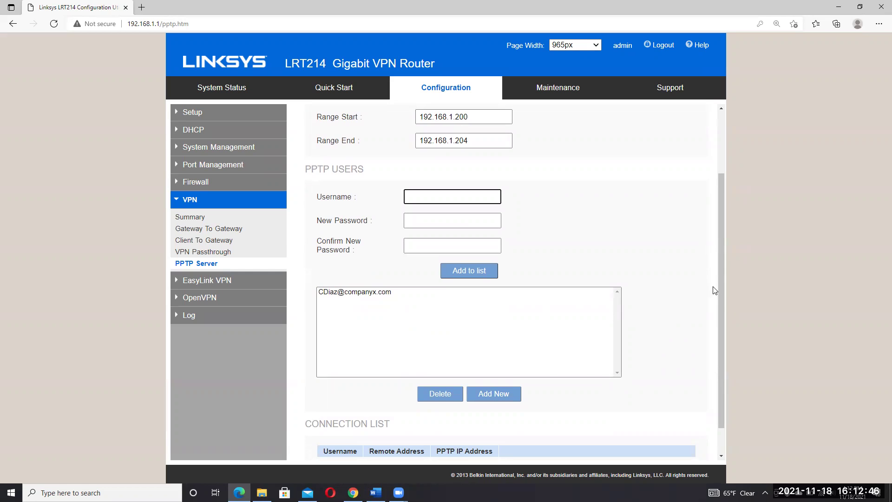
scroll(718, 260, "up", 1)
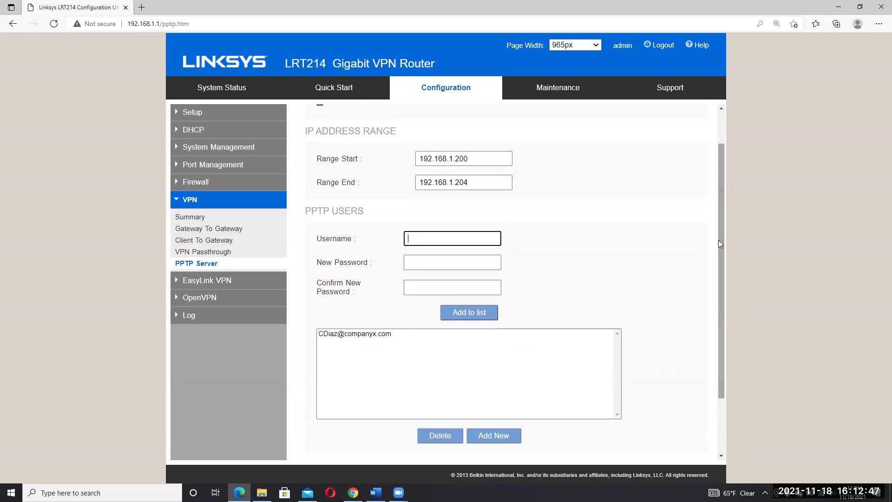
double_click(478, 155)
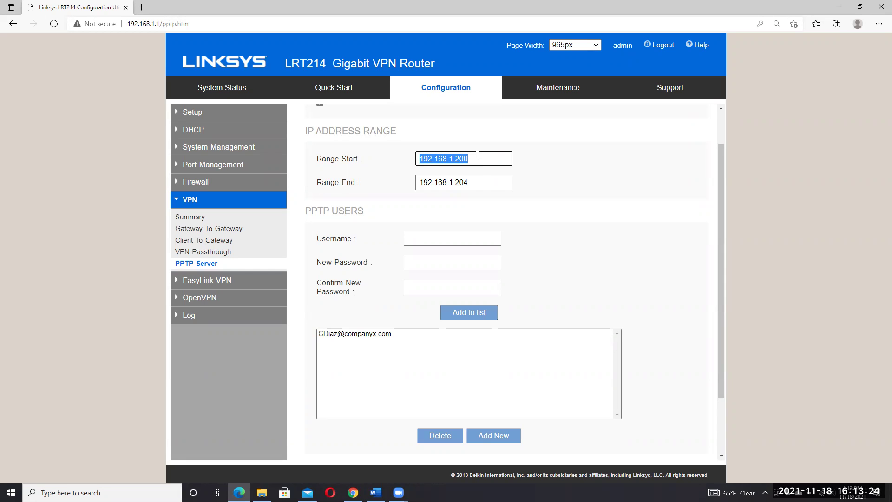
key("Tab")
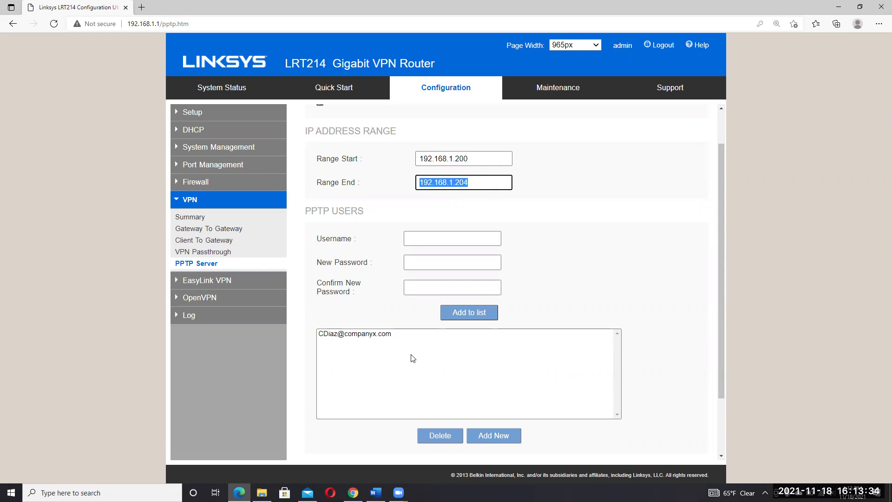
left_click(376, 493)
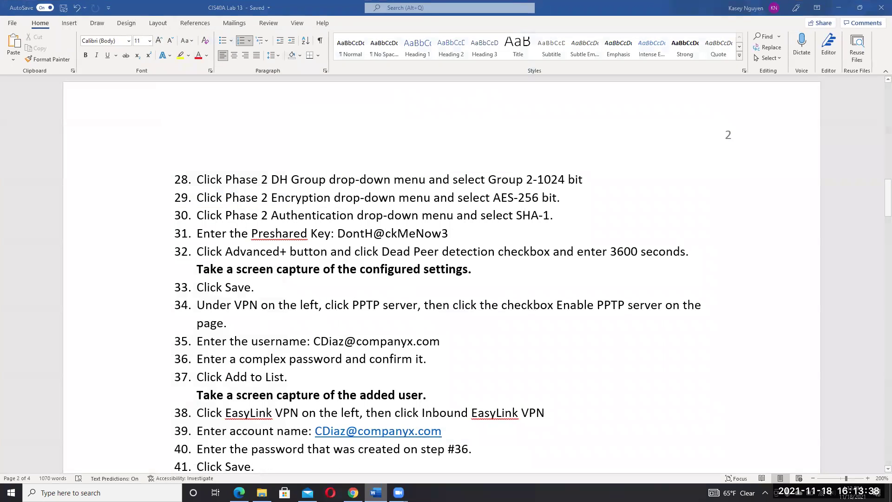
- Load the added PPTP user's details and compare them against the lab steps in Word
key("alt+Tab")
left_click(436, 336)
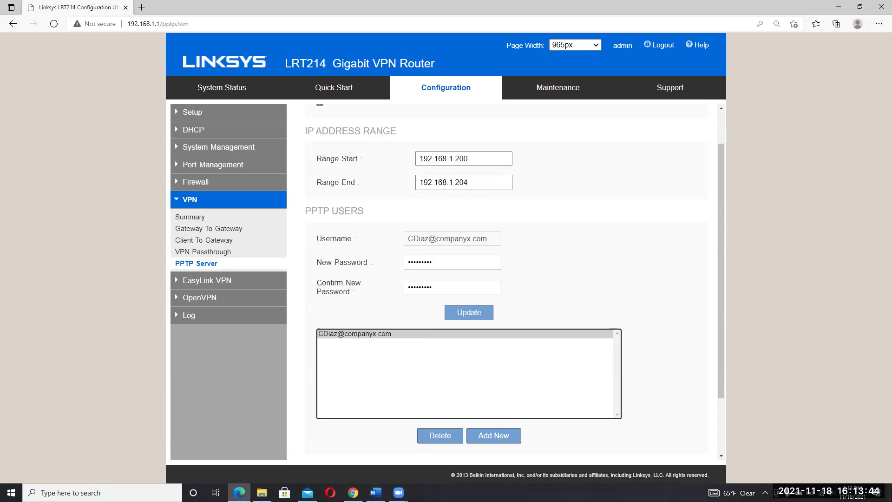
left_click(377, 492)
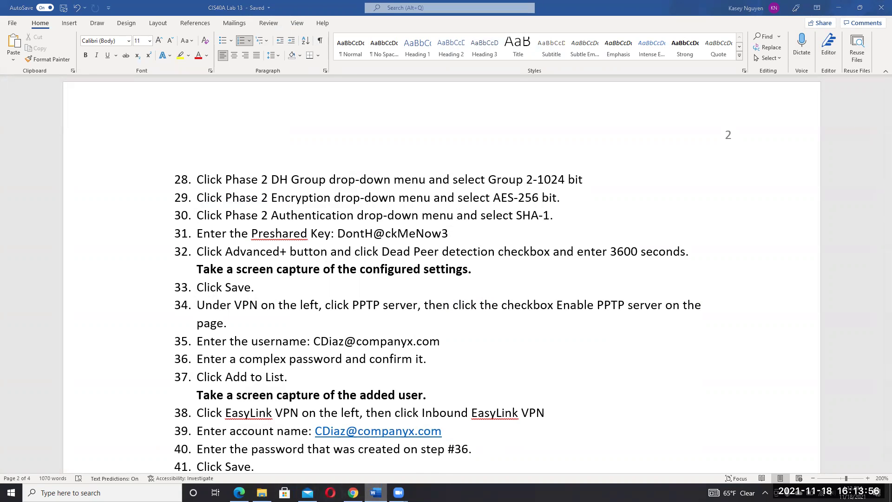
key("alt+Tab")
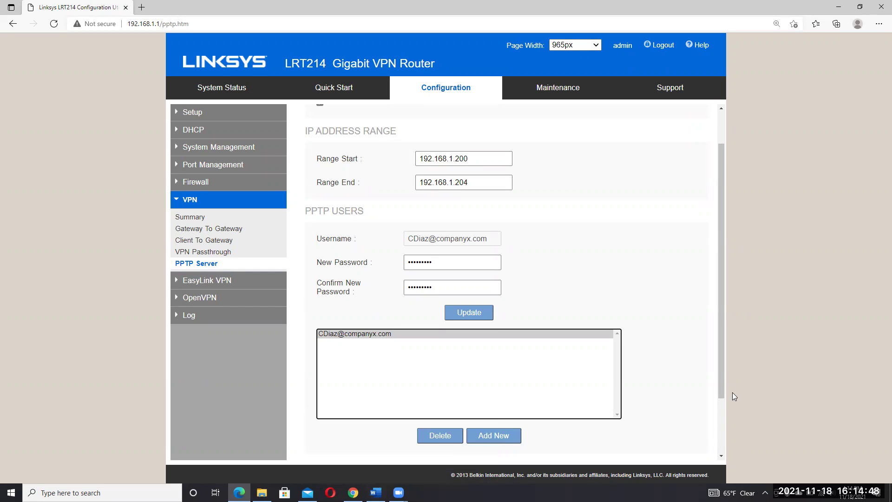
left_click_drag(724, 379, 724, 433)
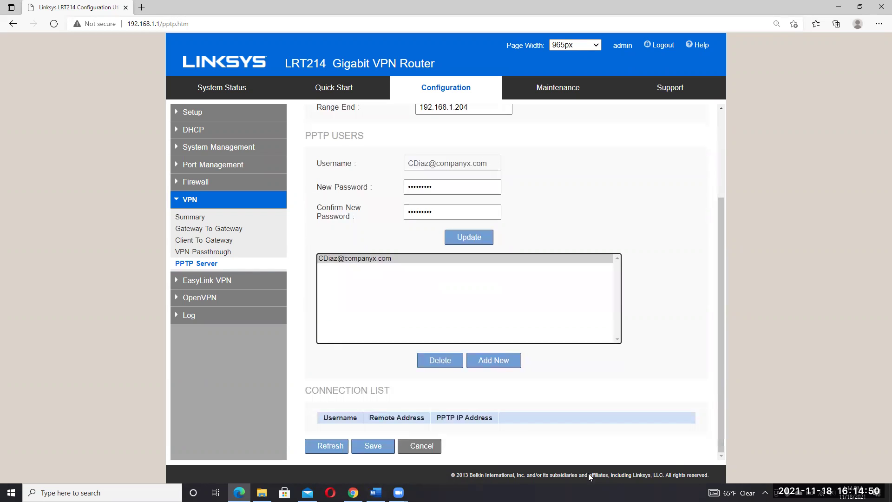
left_click(375, 492)
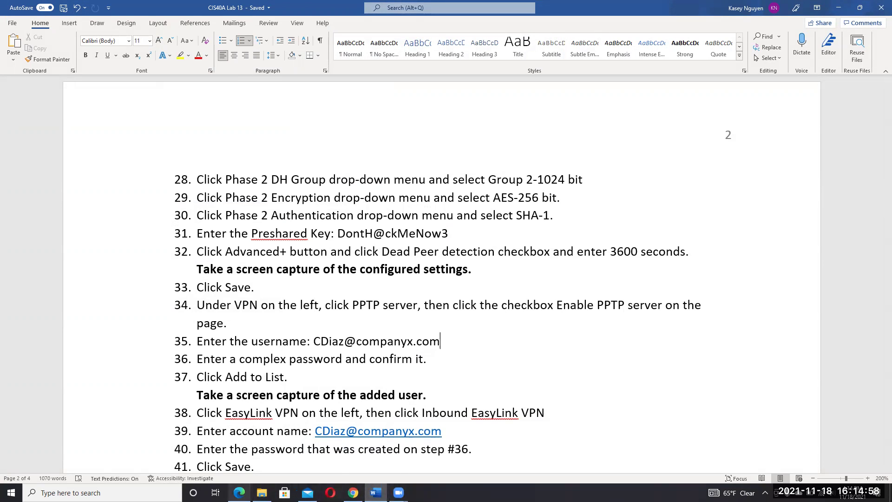
left_click(239, 492)
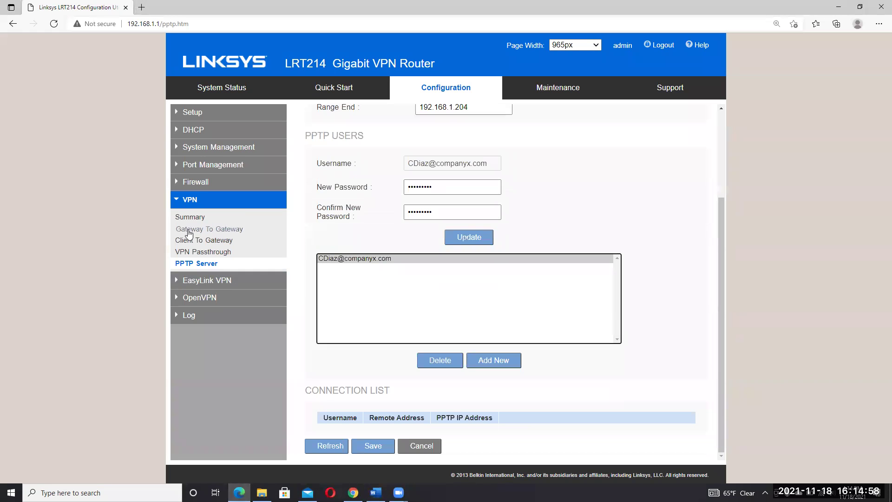
left_click(203, 281)
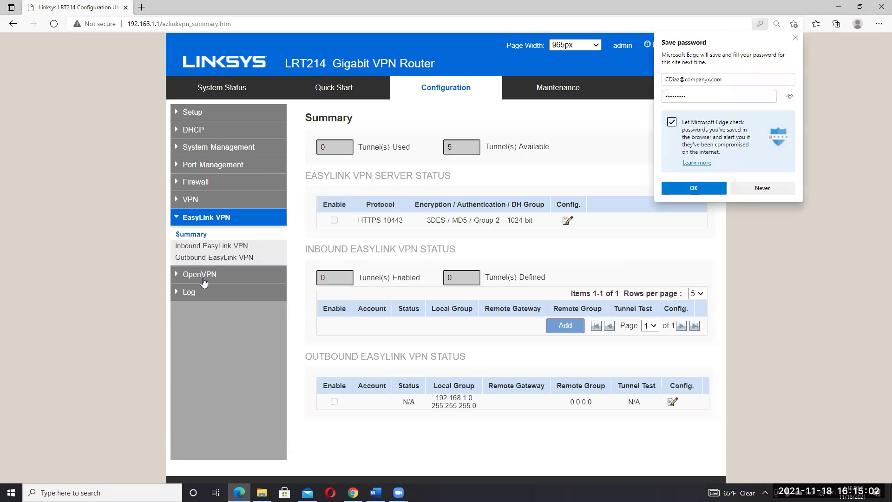
left_click(759, 191)
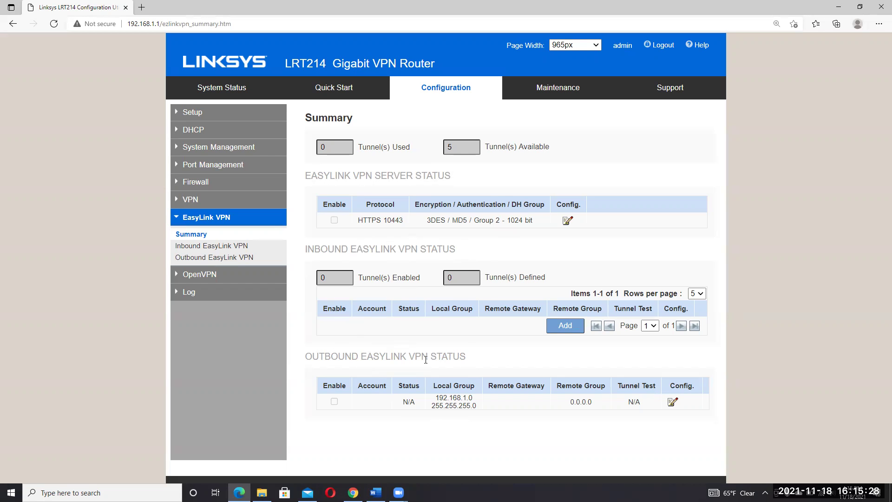
left_click(376, 492)
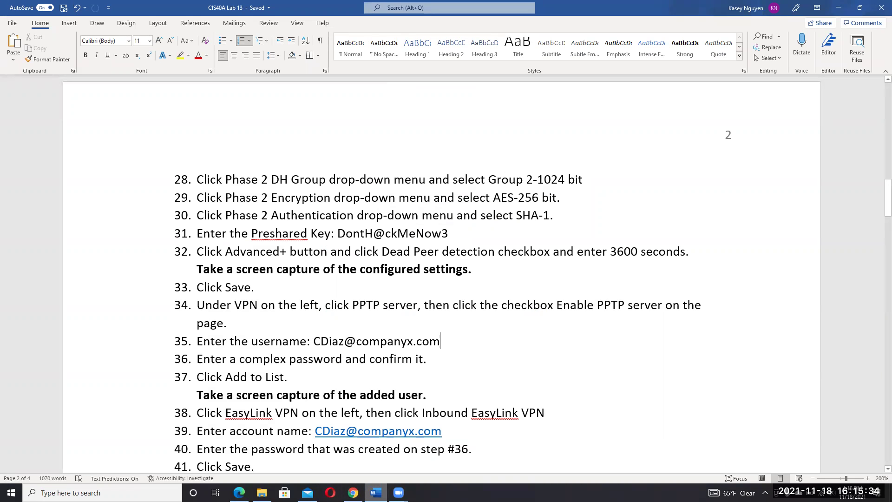
key("alt+Tab")
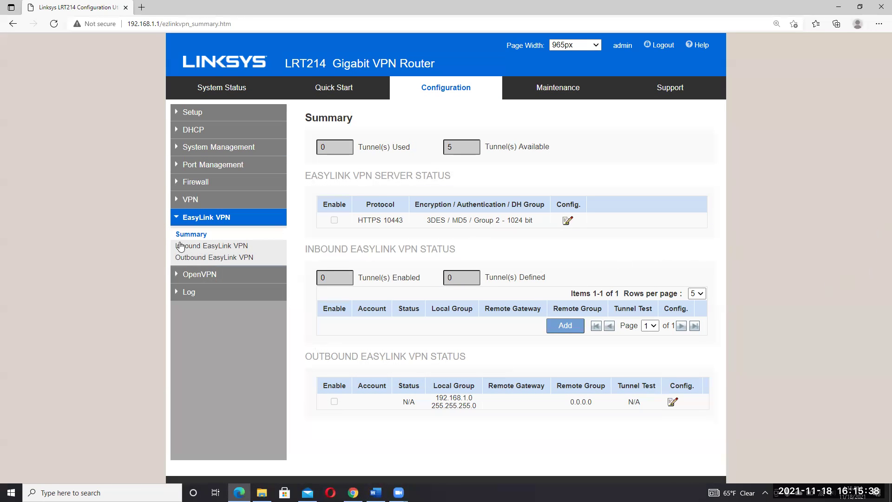
- Start a new inbound EasyLink VPN account using the user's e-mail address as account name and a password
left_click(197, 247)
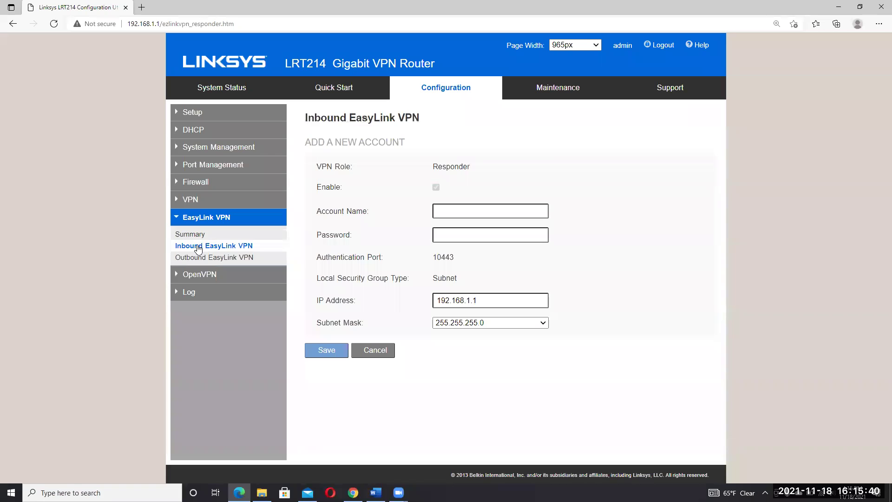
left_click(451, 215)
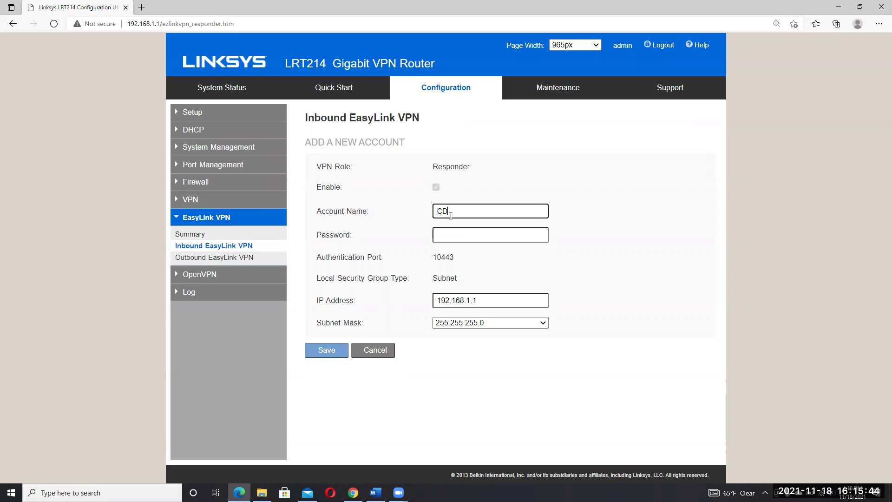
left_click(482, 236)
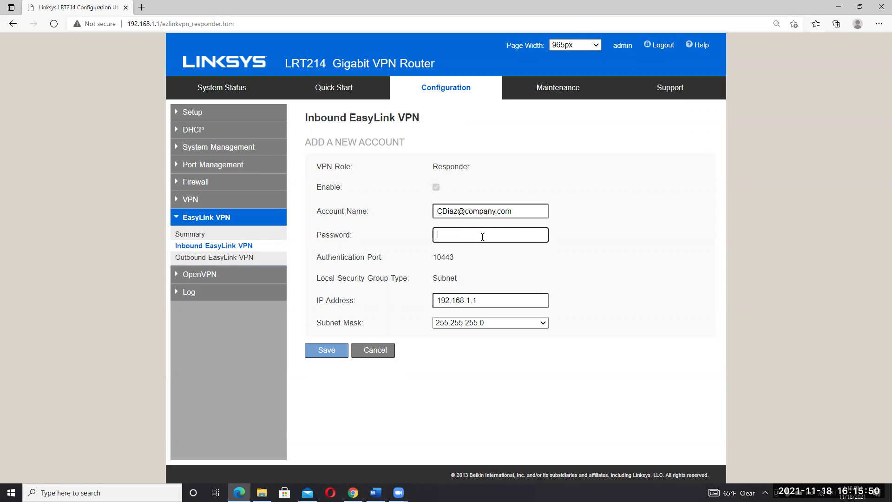
type("•••••••••")
- Change the account's IP address to 192.168.1.200 and save it
double_click(495, 301)
left_click(495, 301)
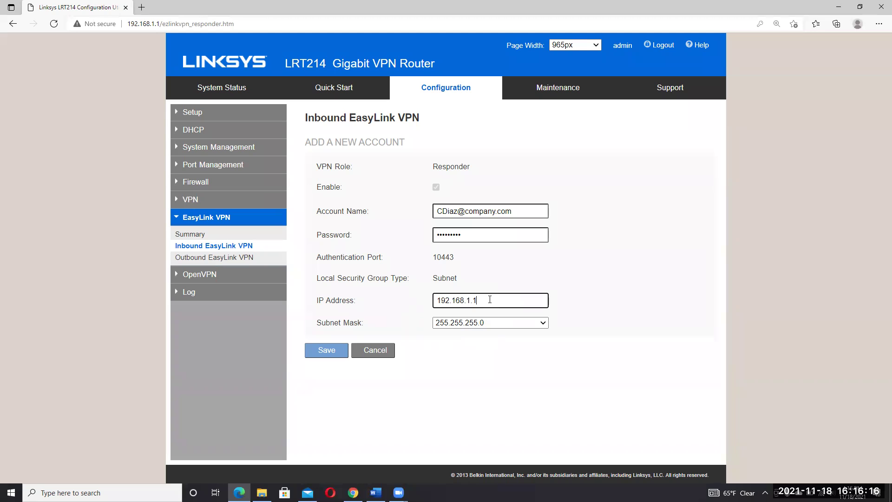
key("BackSpace")
type("200")
left_click(334, 350)
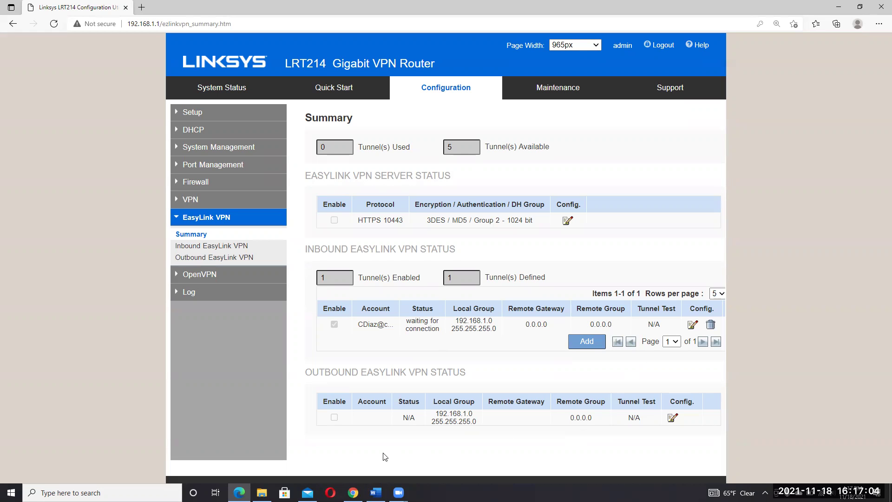
- Confirm the EasyLink summary shows one tunnel waiting for connection, then bring up the lab document
left_click(375, 492)
key("alt+Tab")
key("alt+Tab")
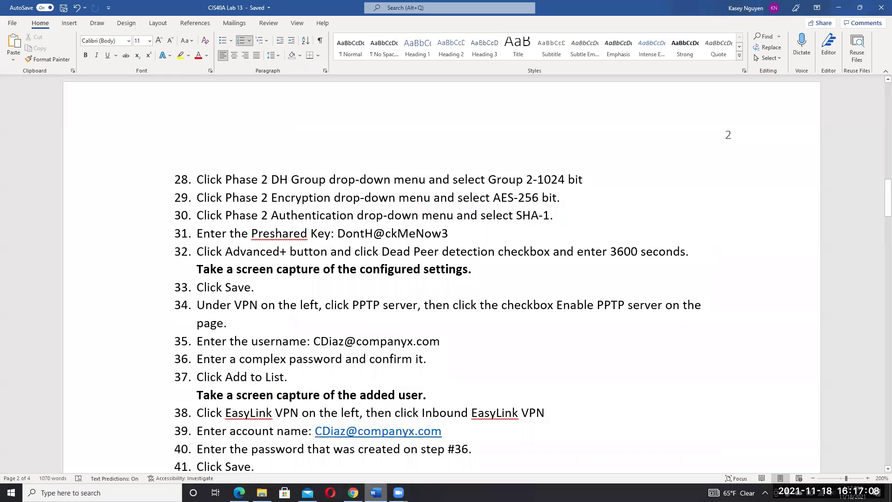
- Scroll the lab document to DHCP steps 42–51 and the FortiGate heading, then return to the router
left_click_drag(879, 205, 879, 229)
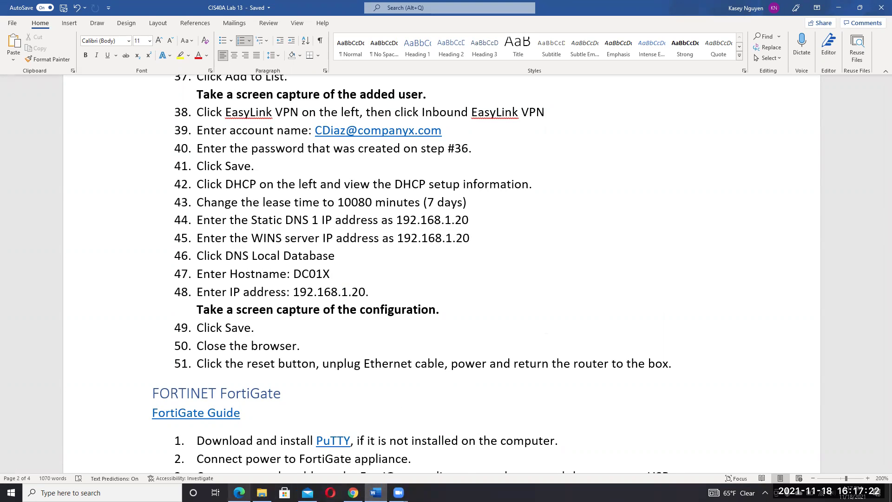
left_click(239, 493)
- Open the router's DHCP Setup page and check the next steps in the lab document
left_click(195, 133)
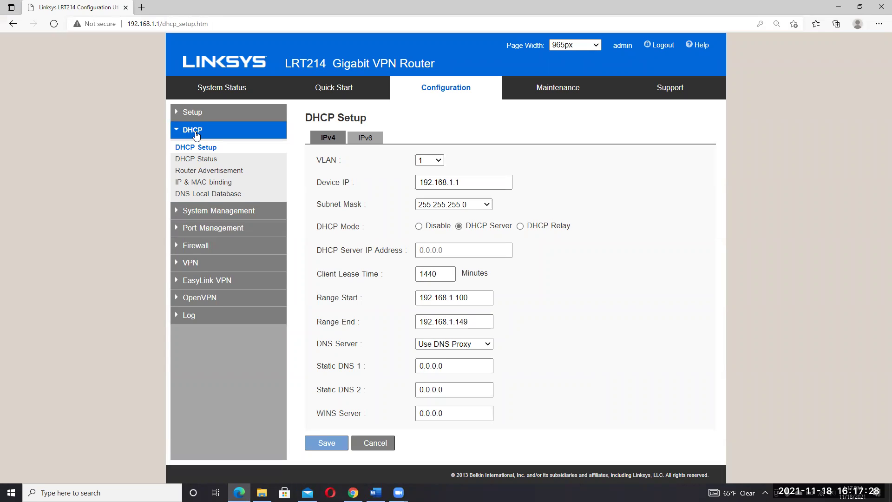
left_click(480, 296)
left_click(376, 492)
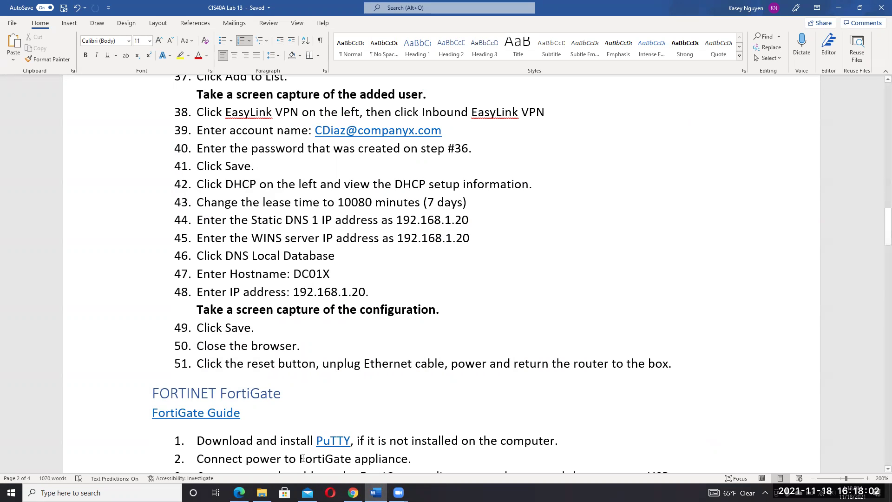
left_click(239, 492)
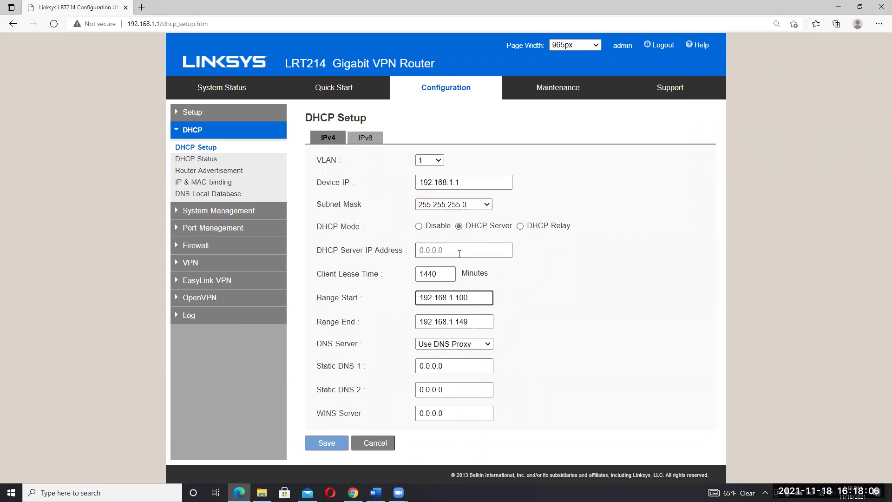
- Set the DHCP Client Lease Time to 10080
double_click(443, 277)
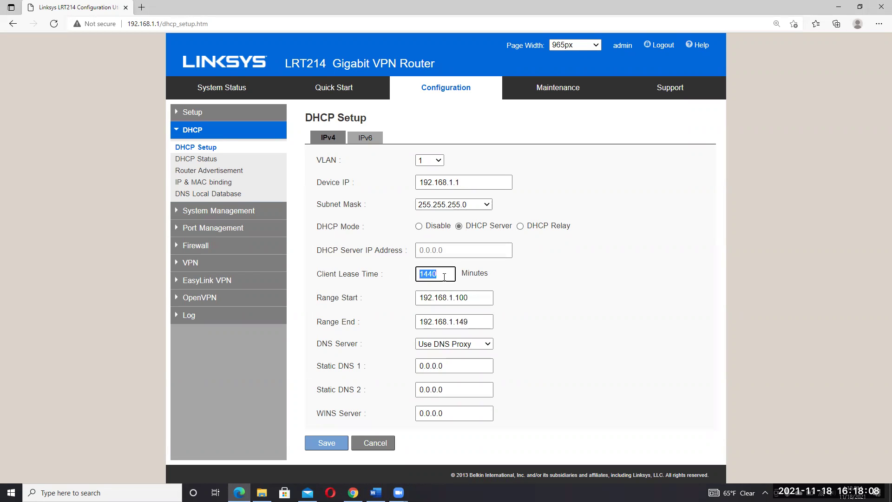
left_click(444, 277)
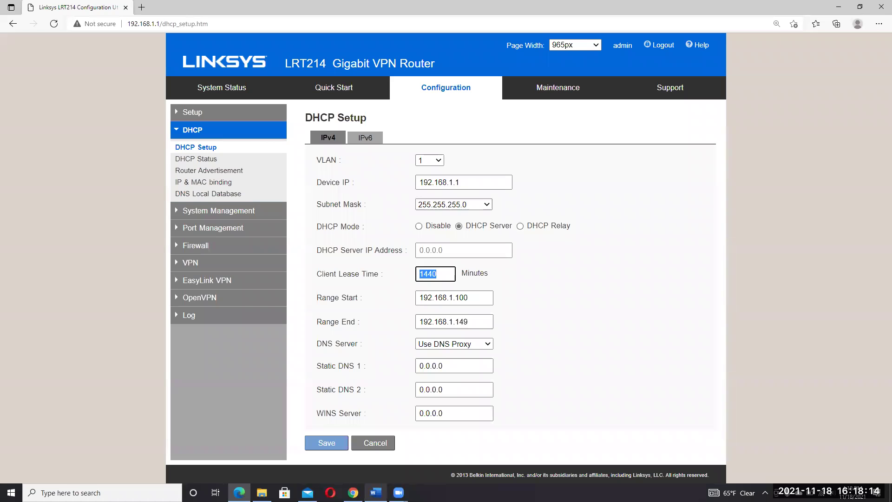
type("10080")
left_click(376, 493)
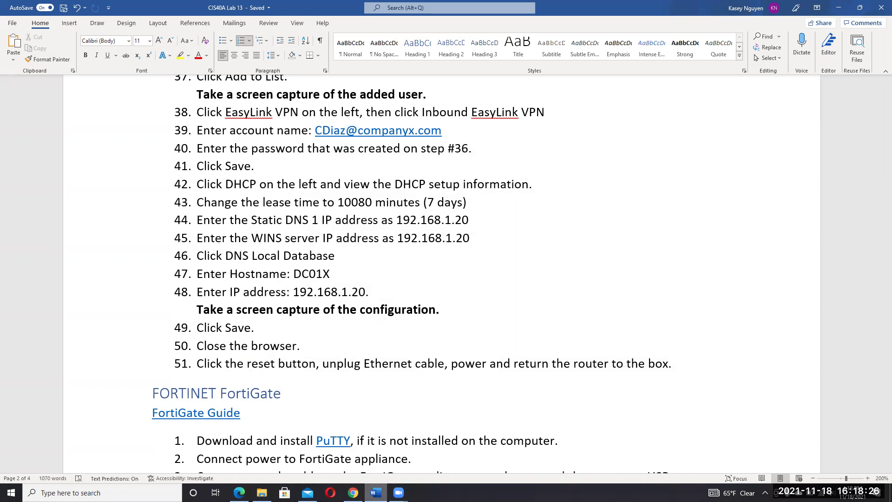
left_click(239, 492)
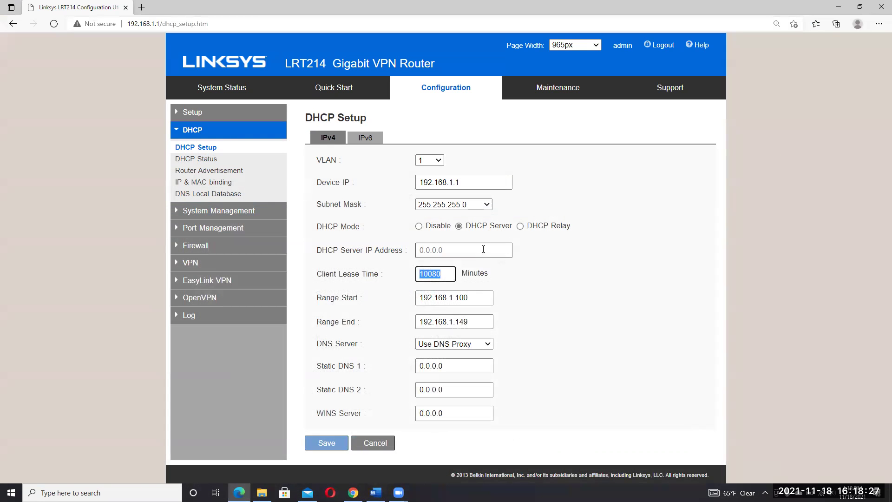
- Keep Range Start at 192.168.1.100 and change Range End from 192.168.1.149 to 192.168.1.249
left_click(460, 297)
key("BackSpace")
type("2")
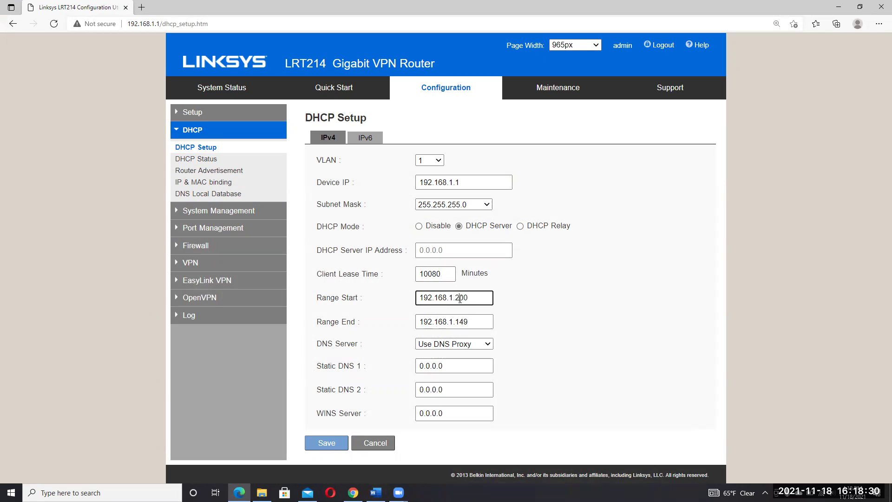
key("BackSpace")
type("1")
left_click(476, 322)
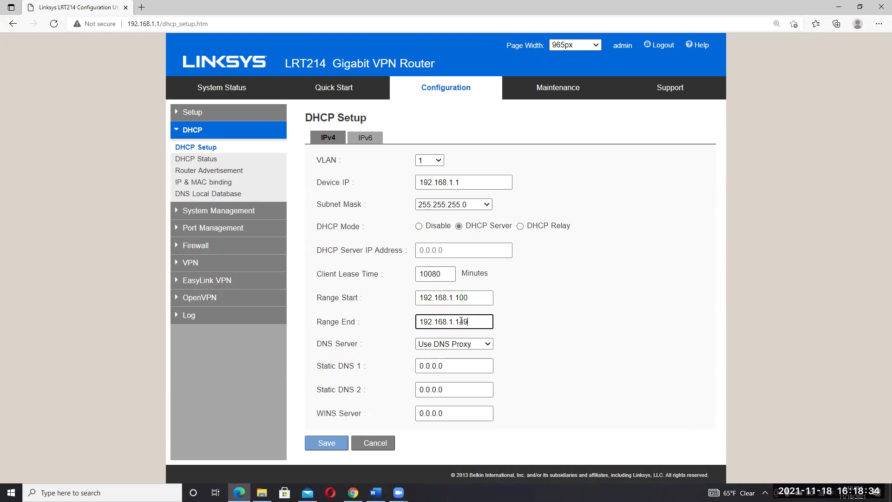
key("BackSpace")
type("2")
key("Left")
- Enter 192.168.1.20 in both the Static DNS 1 and WINS Server fields
left_click(487, 322)
double_click(454, 364)
type("192.1")
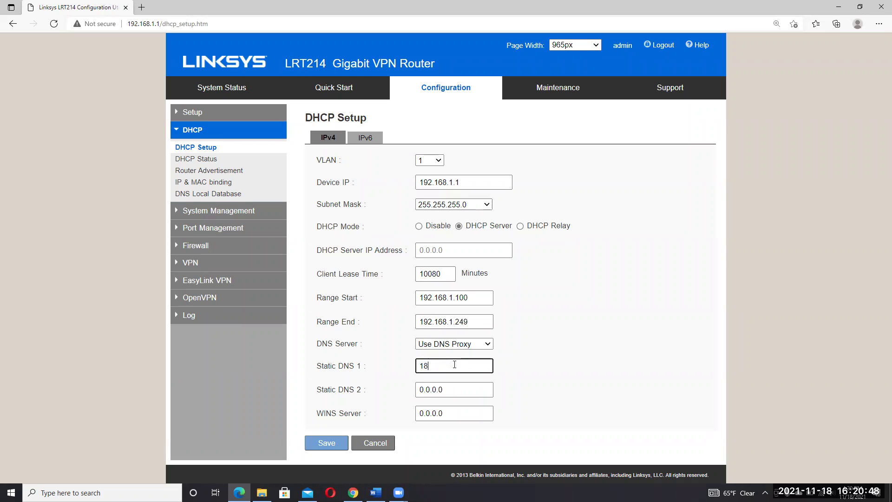
type("68.1.20")
double_click(454, 413)
type("192.168.1.2")
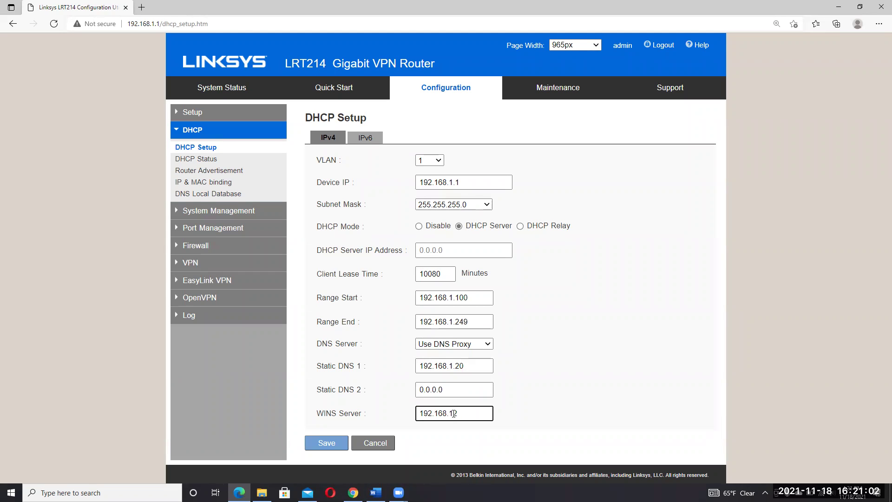
key("BackSpace")
type("20")
- Review the lab steps, then open the router's OpenVPN Summary page
left_click(376, 492)
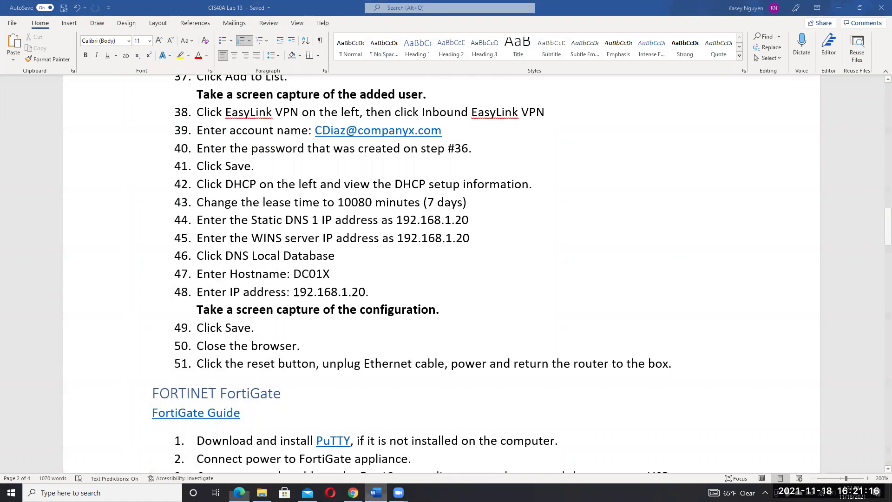
left_click(239, 493)
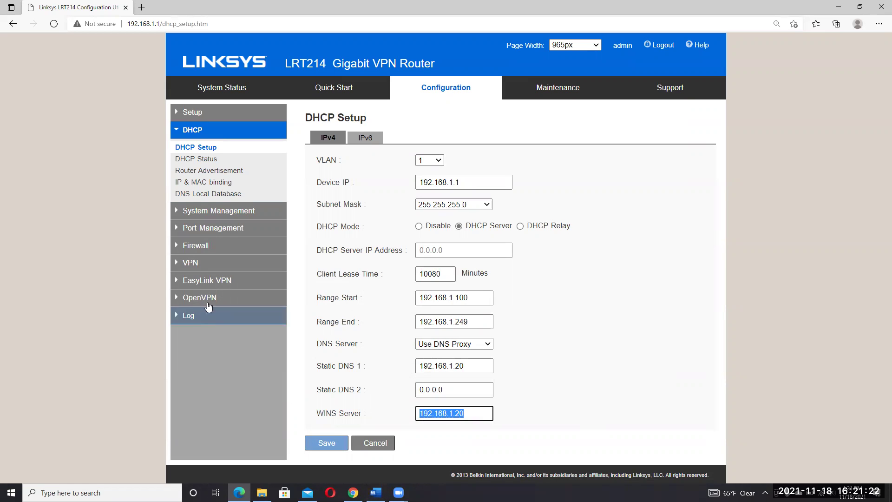
left_click(177, 300)
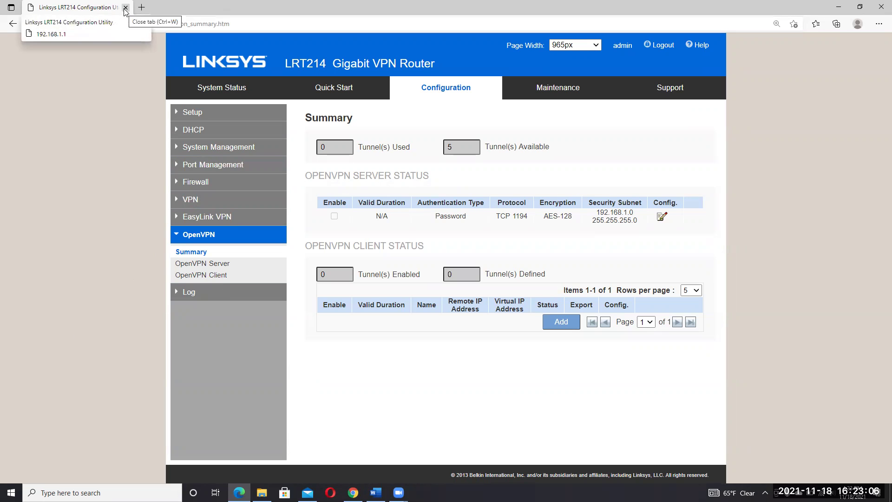
- Close the Linksys configuration tab so the Canvas modules page is in front
key("alt+Tab")
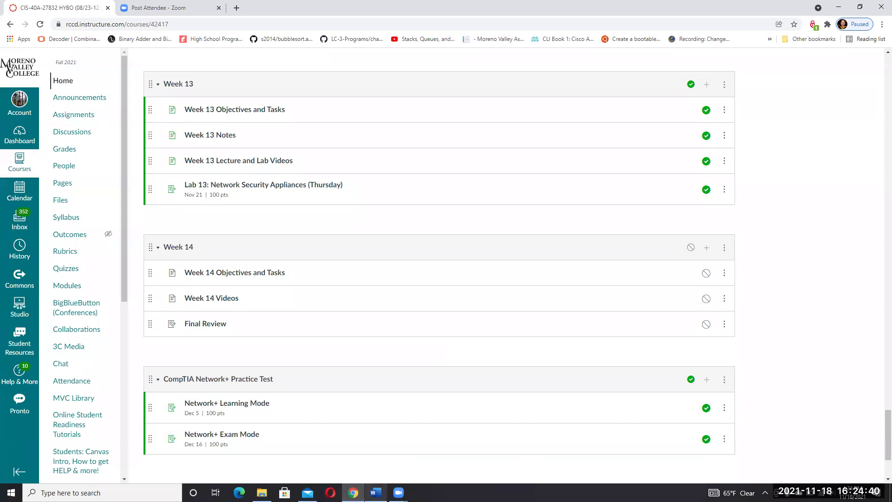
- Bring the CIS40A Lab 13 Word document to the front
left_click(375, 492)
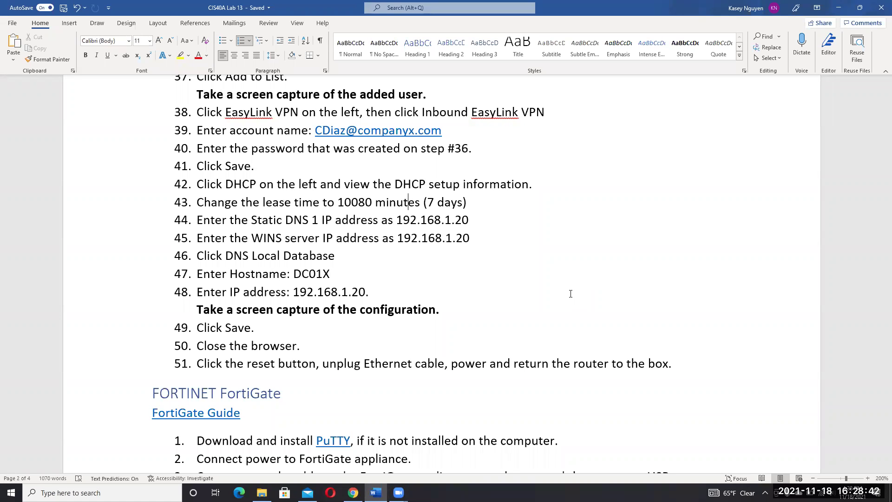
- Scroll the lab document down to the FORTINET FortiGate heading and its console setup steps
left_click(668, 326)
left_click_drag(880, 230, 879, 268)
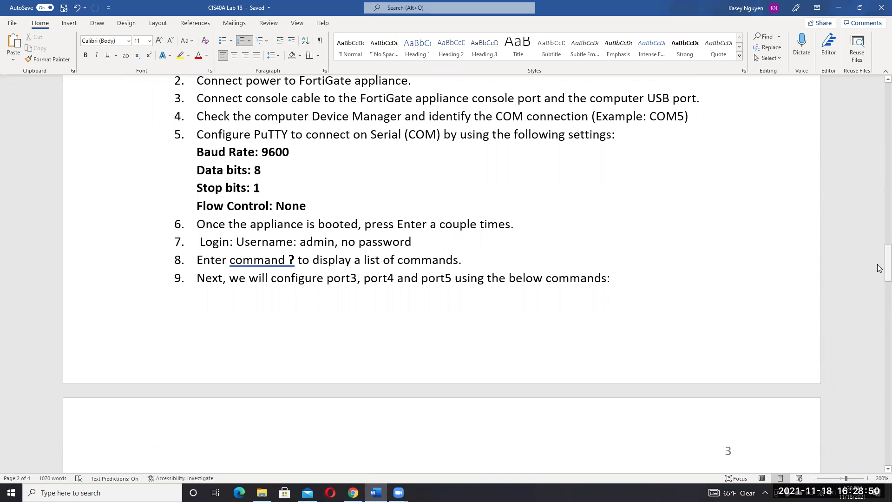
mouse_move(879, 268)
left_mouse_down()
mouse_move(878, 283)
mouse_move(879, 259)
left_mouse_up()
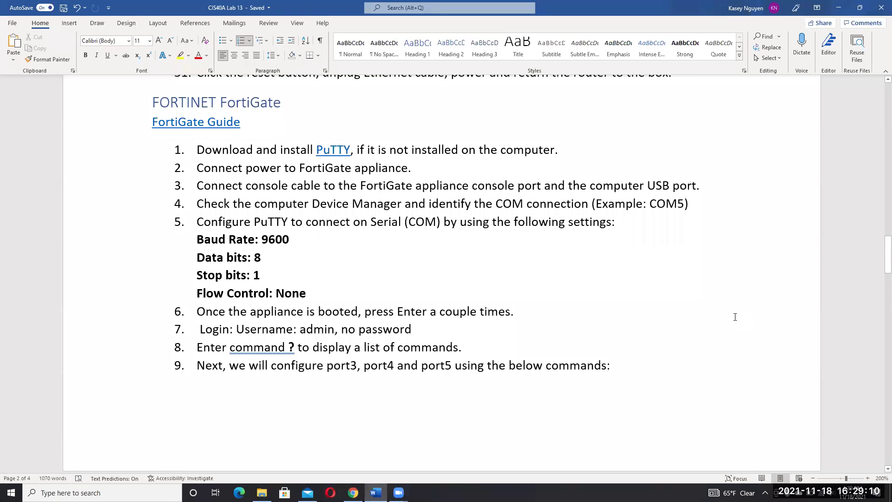
- Read through the FortiGate console steps (baud rate 9600, stop bits 1), then open the FortiGate Guide link
left_click(492, 271)
left_click(317, 240)
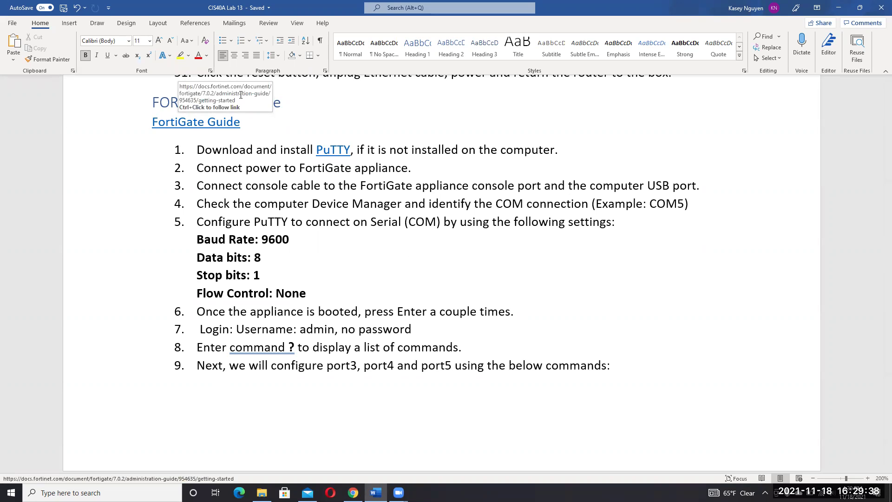
left_click(541, 317)
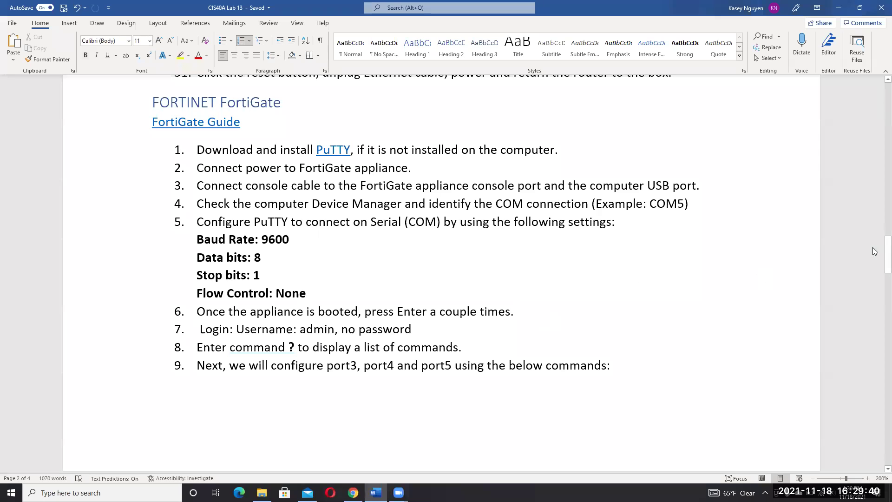
left_click_drag(879, 256, 879, 277)
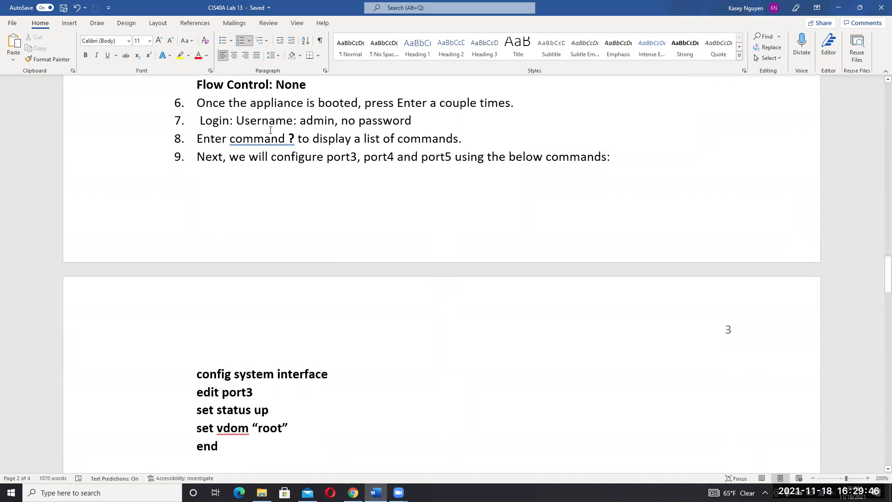
left_click(293, 139)
scroll(879, 260, "up", 1)
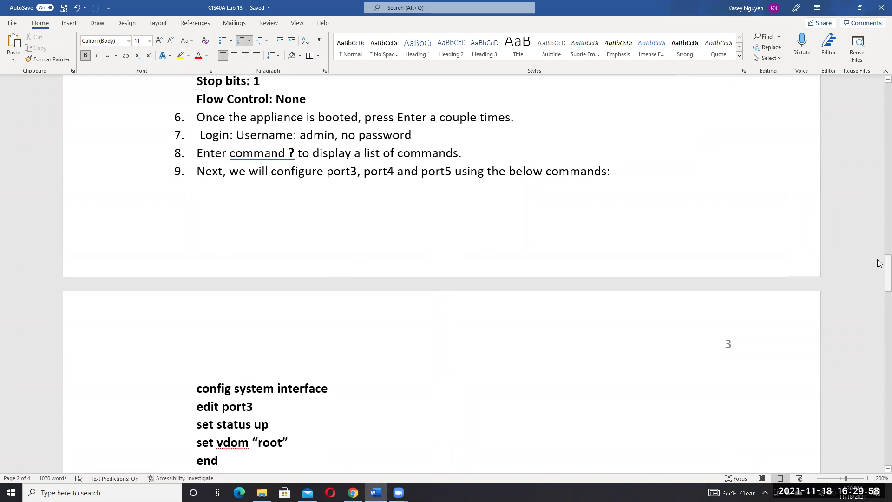
left_click_drag(877, 250, 879, 227)
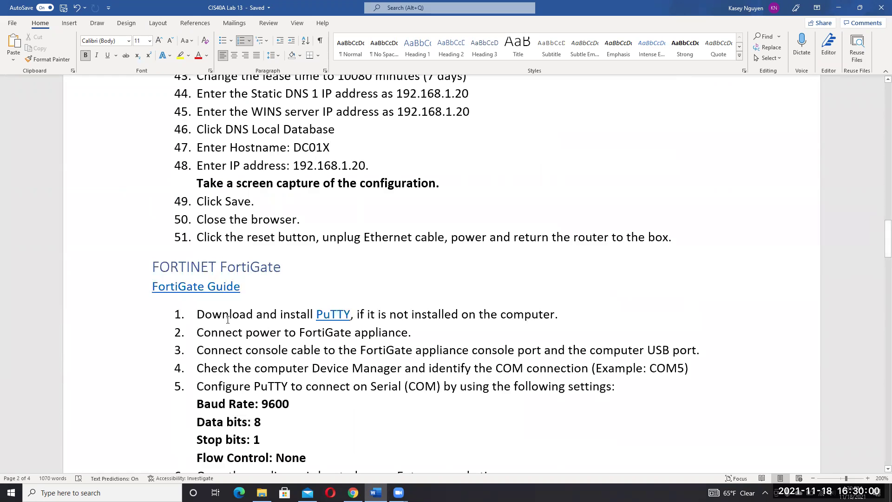
left_click(204, 286, "ctrl")
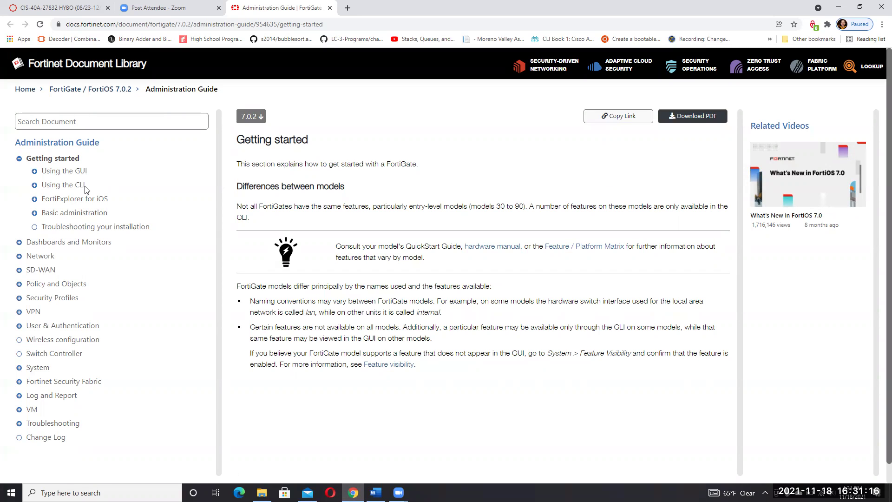
- Open the Using the CLI page under Getting started in the FortiOS 7.0.2 Administration Guide
left_click(78, 187)
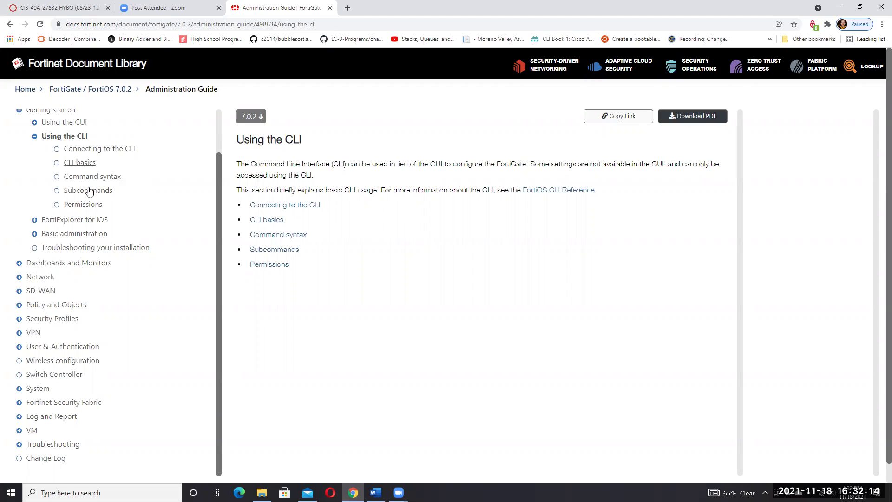
- Collapse Using the CLI, expand Using the GUI in the sidebar, and return to the Word lab document
left_click(35, 136)
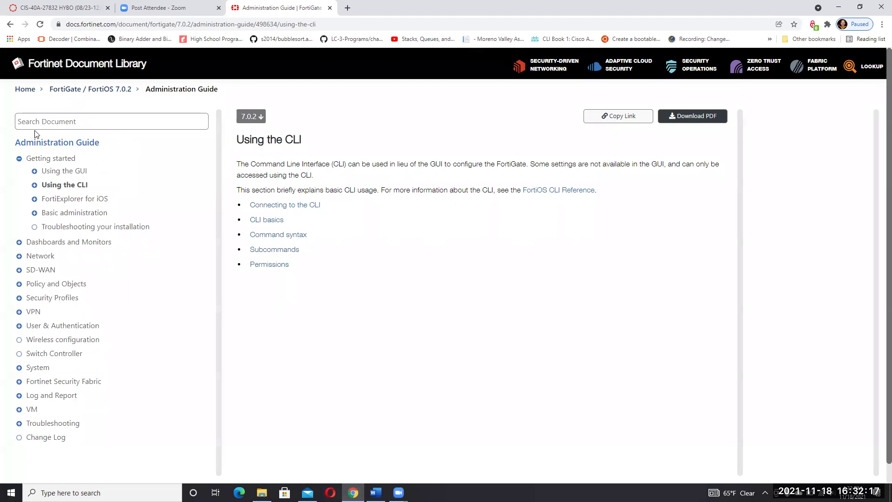
left_click(34, 171)
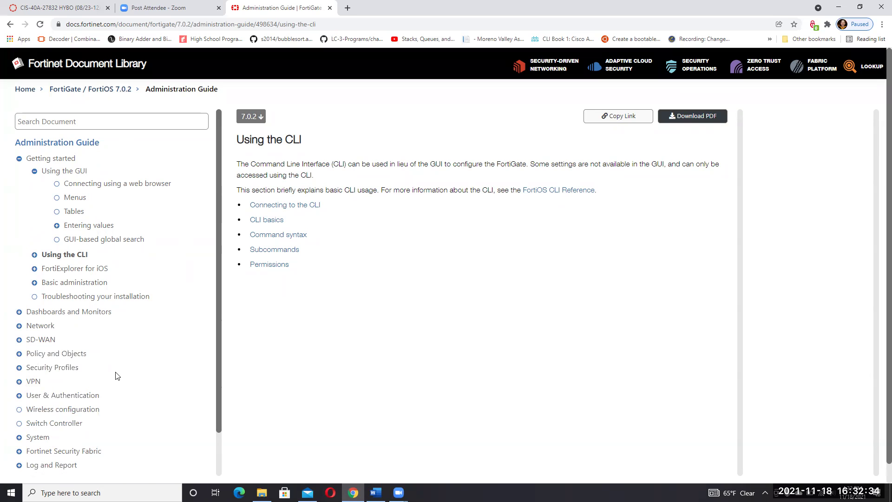
left_click(376, 492)
- Step through the port3 commands (config system interface, edit port3, set status up, set vdom root), then scroll to step 10
left_click(509, 426)
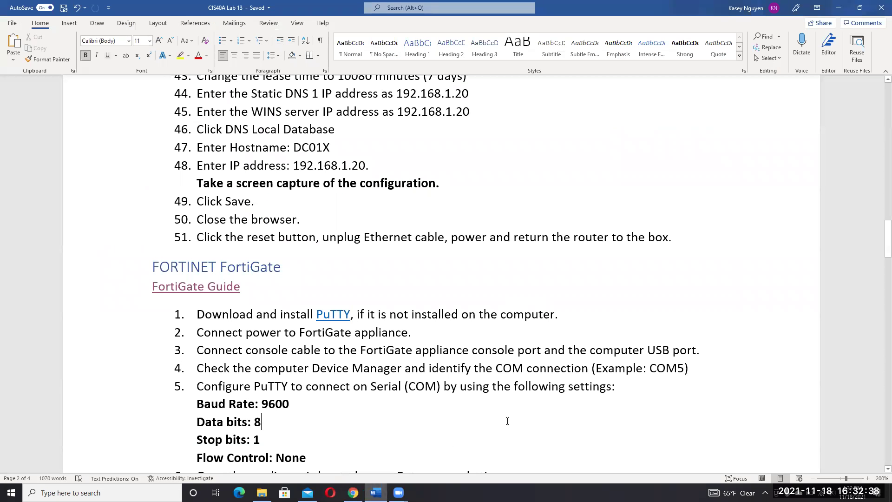
left_click_drag(880, 249, 877, 282)
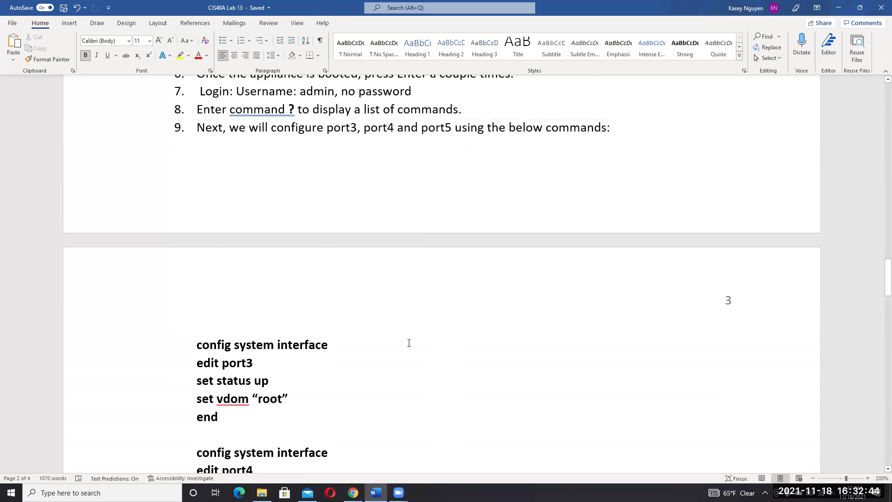
left_click_drag(328, 346, 204, 345)
left_click(305, 346)
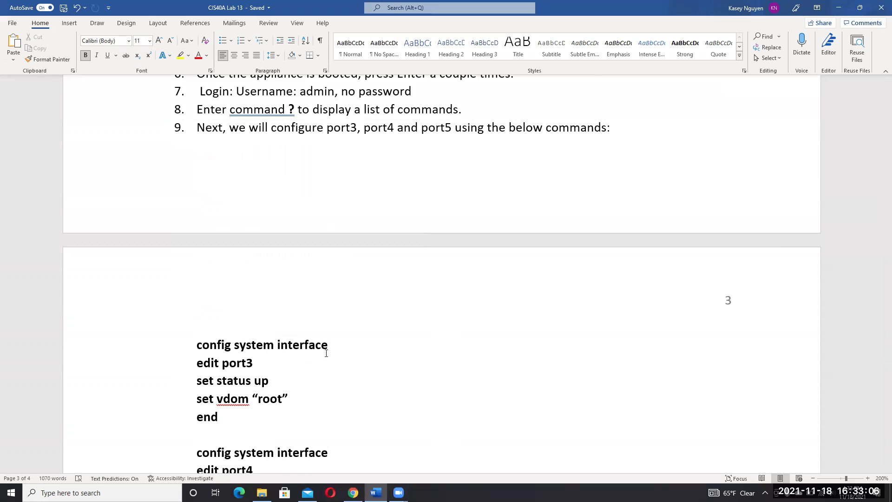
left_click(268, 362)
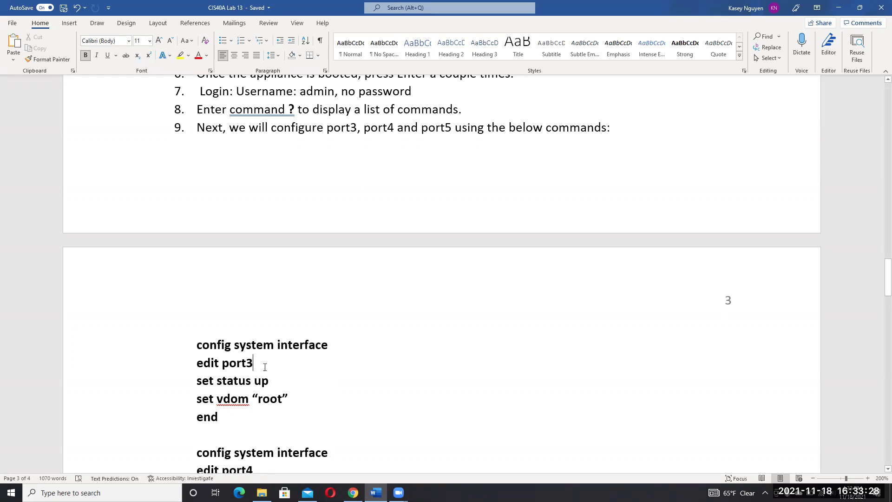
left_click(286, 379)
left_click(296, 400)
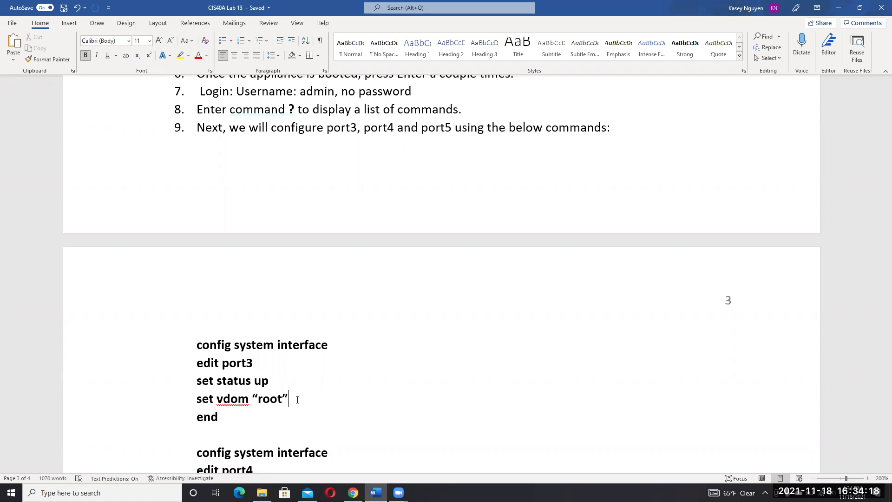
left_click(320, 418)
left_click_drag(887, 275, 878, 329)
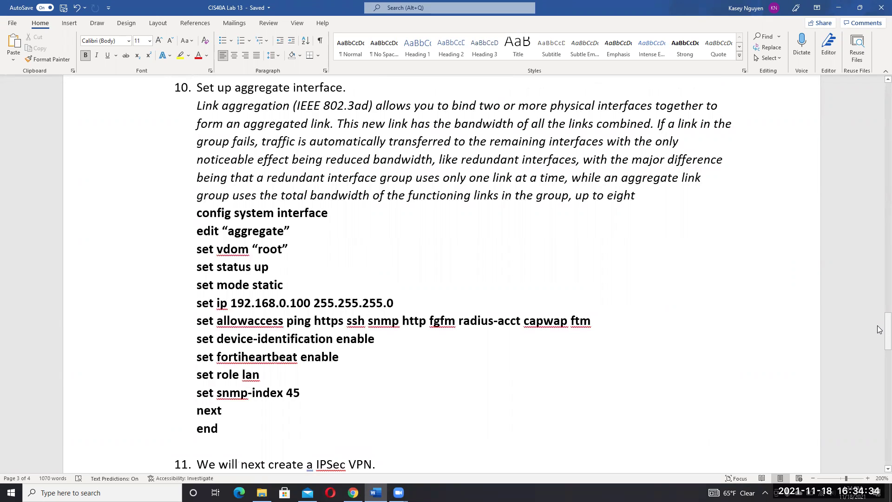
left_click_drag(878, 329, 879, 293)
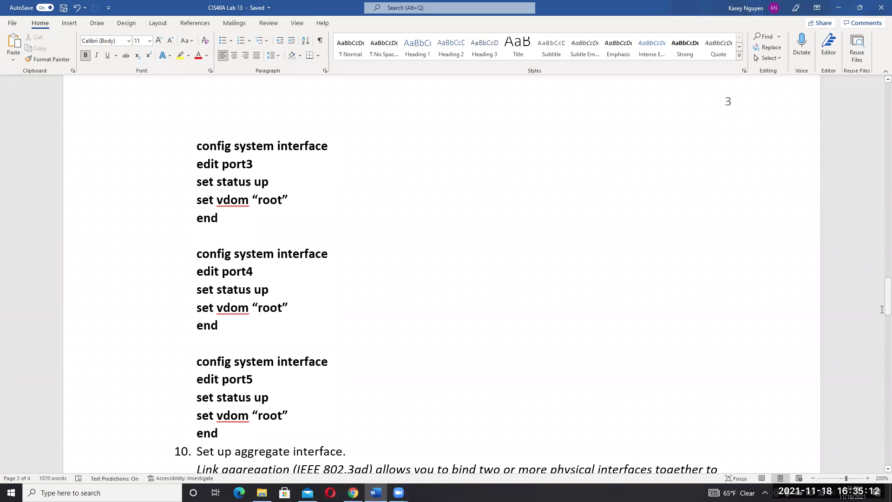
left_click_drag(879, 311, 878, 335)
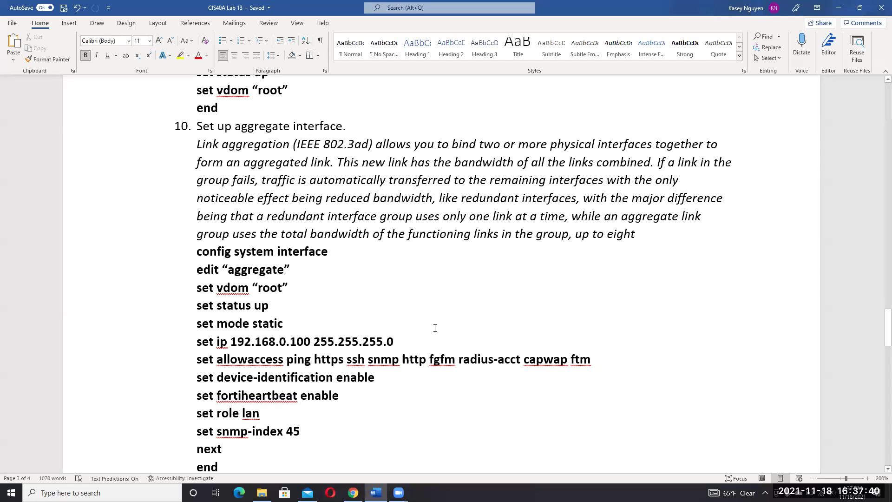
- Point out the edit "aggregate" line and the description of aggregated physical interfaces
left_click(320, 270)
left_click(551, 148)
left_click(284, 161)
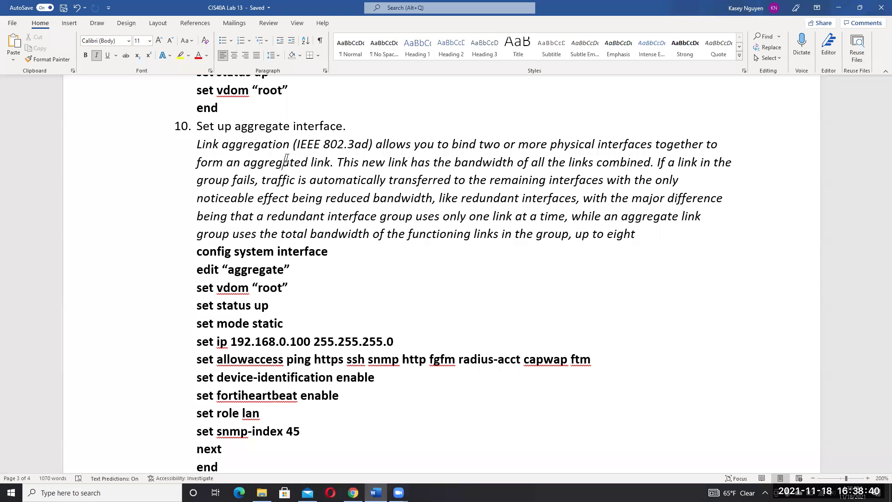
- Walk through the aggregate interface commands: edit aggregate, set vdom root, set status up, set mode static, device-identification enable
left_click(335, 258)
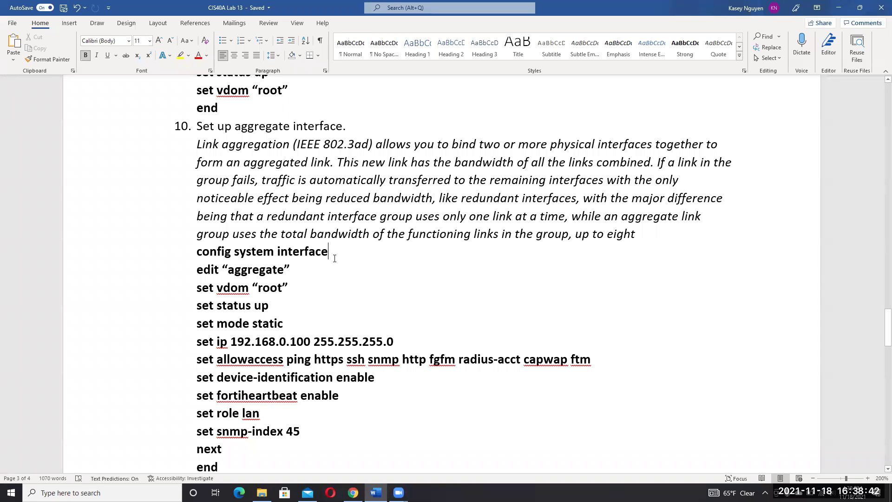
left_click(306, 274)
left_click_drag(306, 274, 240, 267)
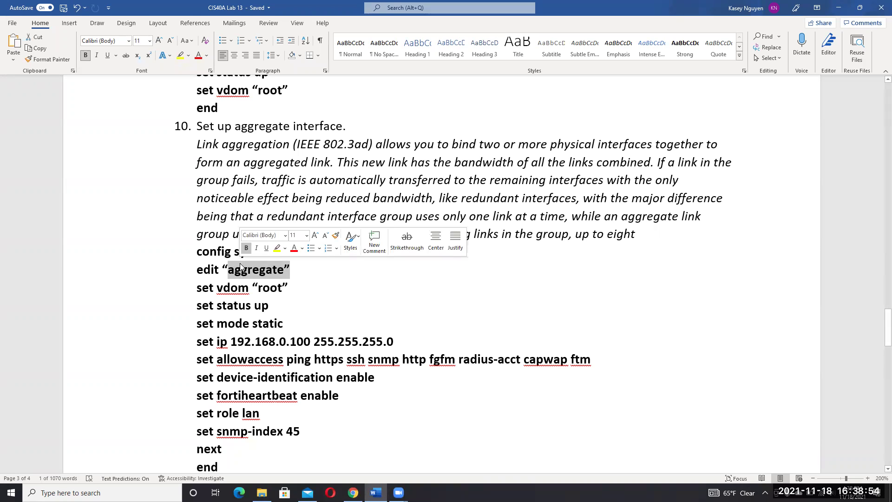
left_click(319, 278)
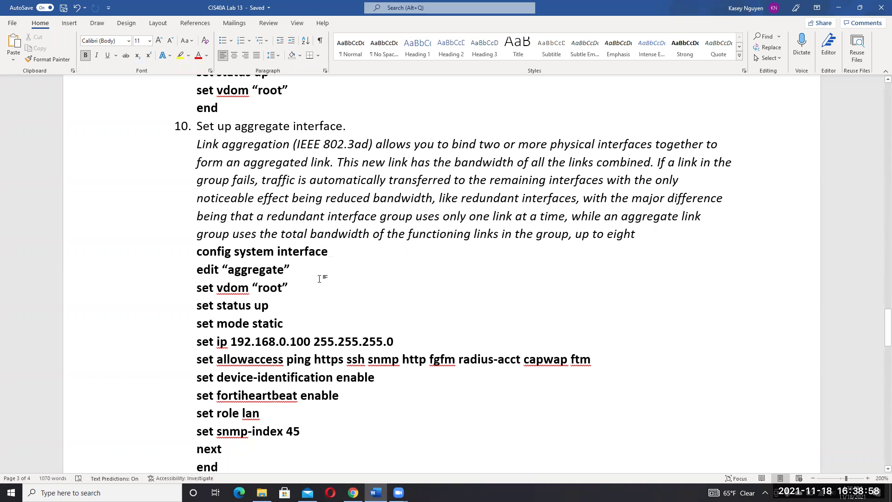
left_click(312, 304)
left_click(302, 323)
left_click(292, 276)
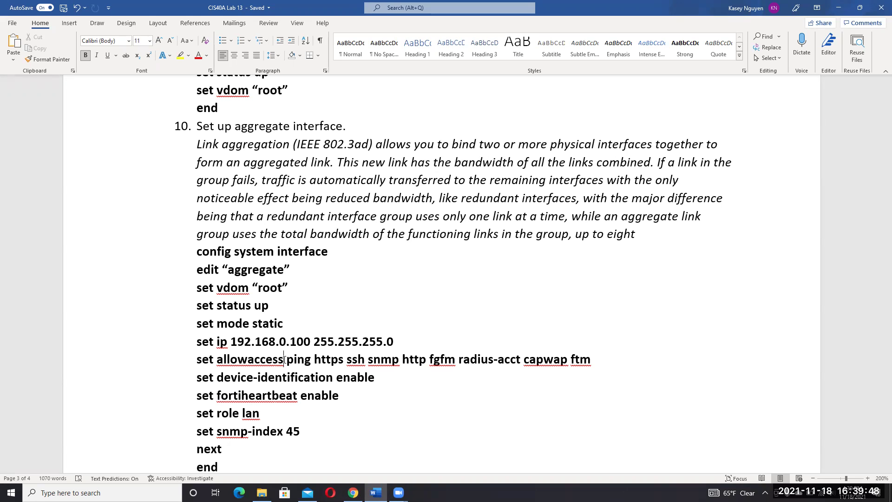
left_click(400, 373)
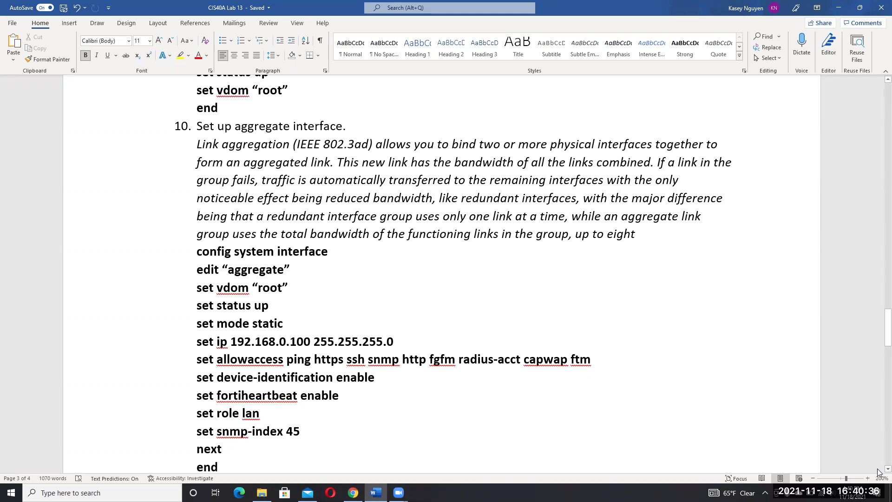
- Scroll past step 11 to page 4's phase1-interface block with remote-gw 192.168.10.8
scroll(877, 471, "down", 1)
scroll(876, 471, "down", 1)
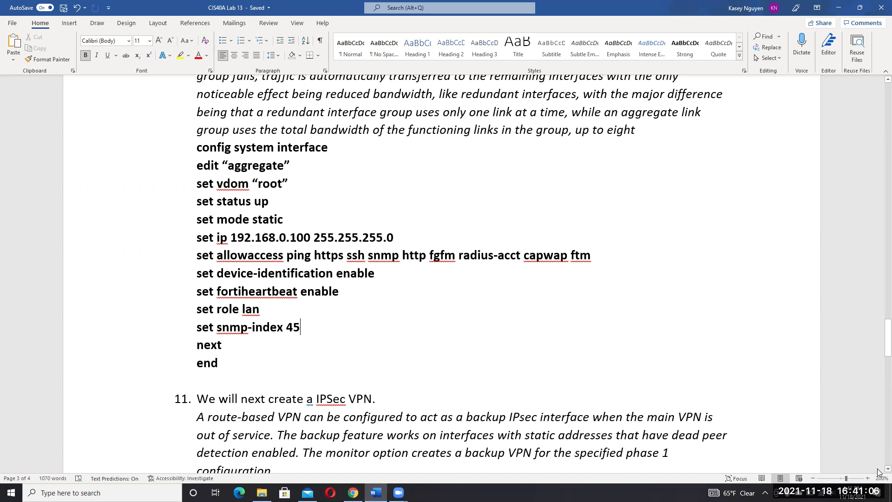
scroll(878, 471, "down", 3)
scroll(877, 471, "down", 6)
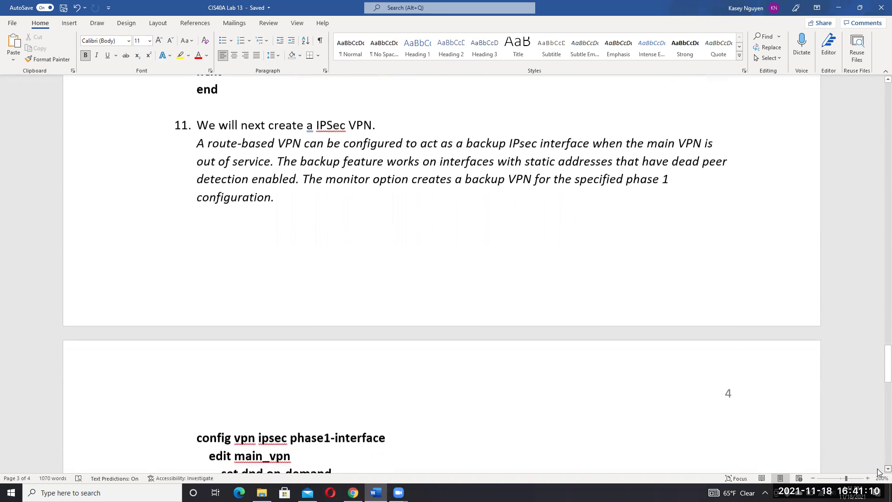
scroll(877, 471, "down", 1)
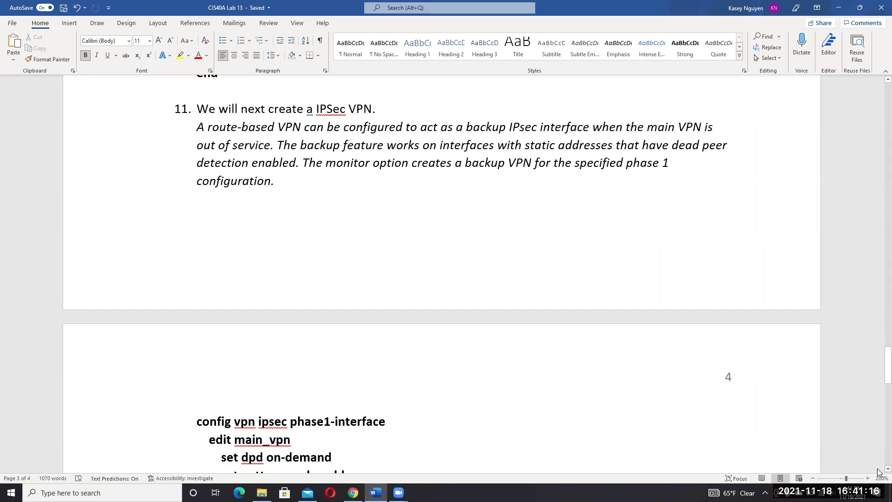
scroll(878, 471, "down", 3)
scroll(878, 471, "down", 2)
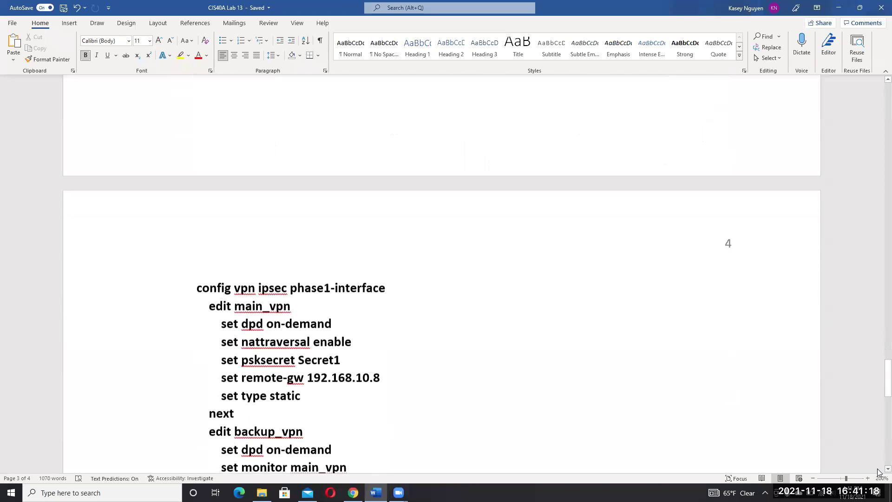
scroll(878, 471, "down", 2)
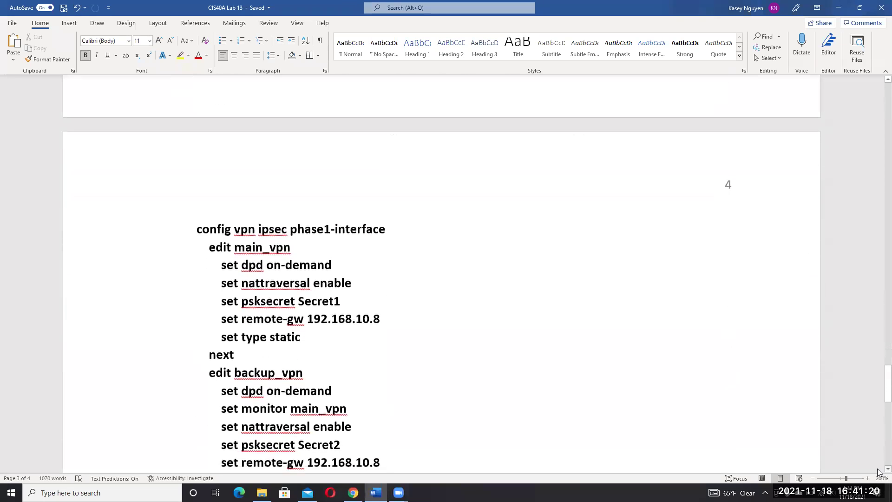
scroll(878, 472, "down", 1)
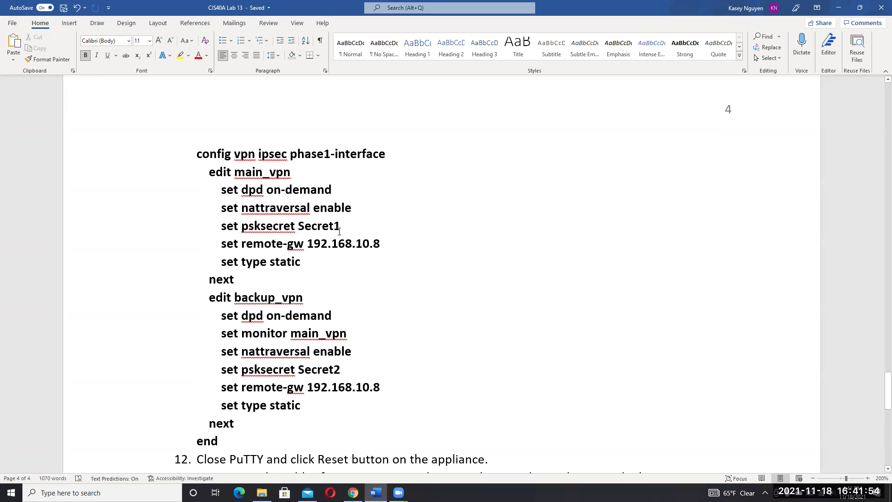
left_click_drag(341, 226, 298, 226)
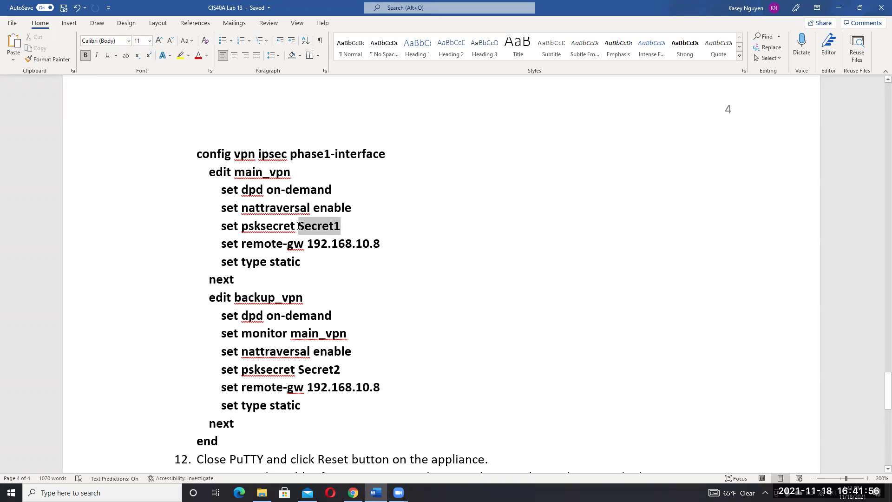
left_click(402, 244)
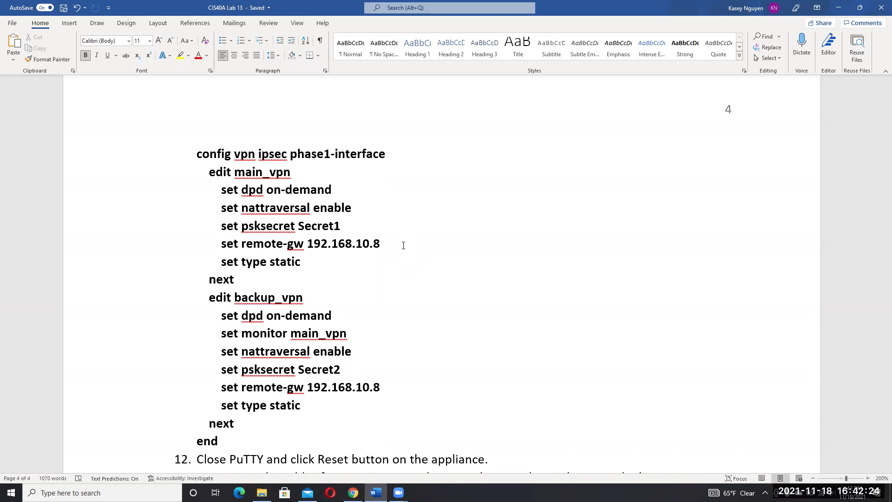
left_click_drag(359, 333, 222, 333)
left_click(344, 335)
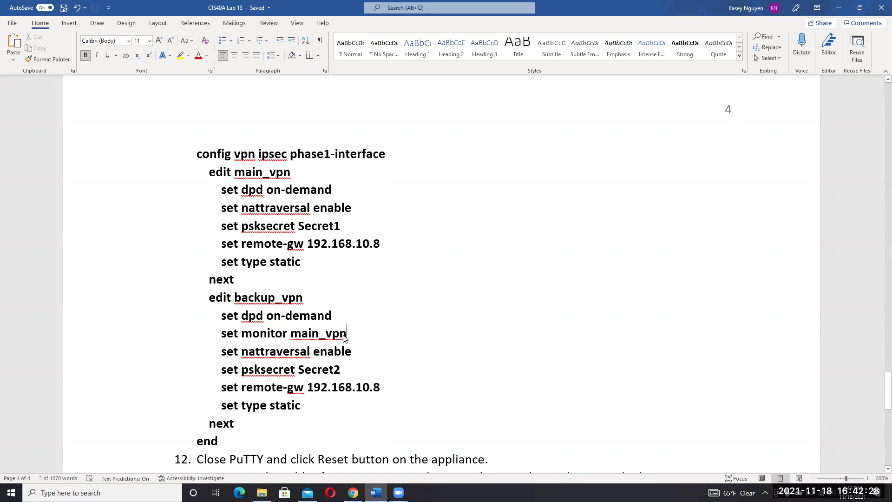